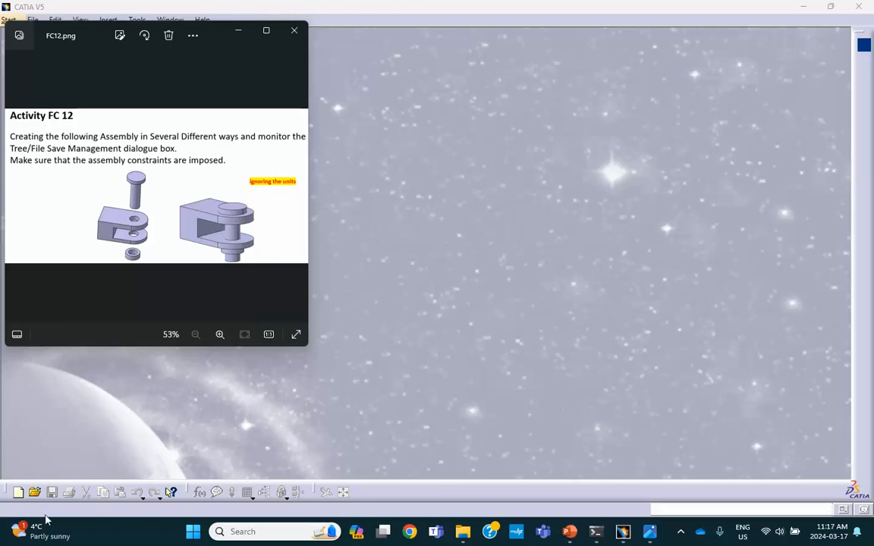
Create a new document of type Product.
{"action": "left_click", "coordinate": [18, 492]}
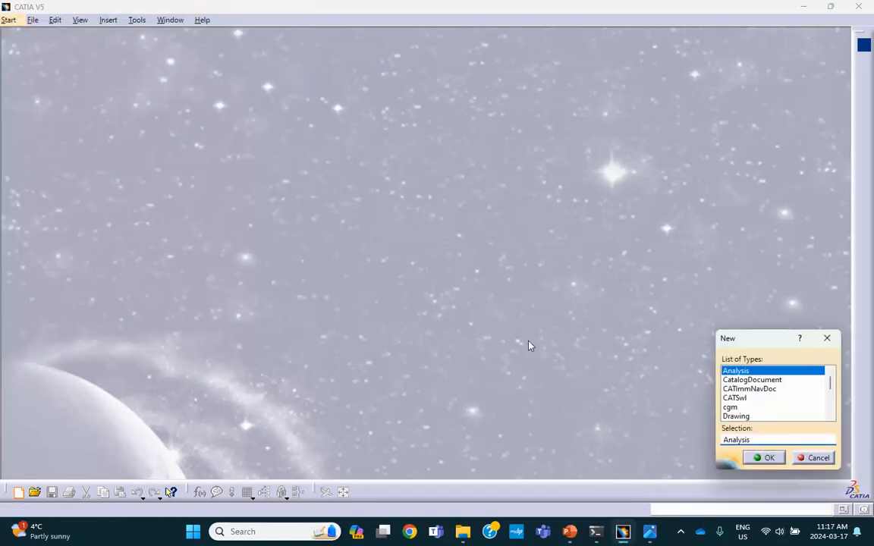
{"action": "left_click_drag", "start_coordinate": [831, 383], "coordinate": [831, 410]}
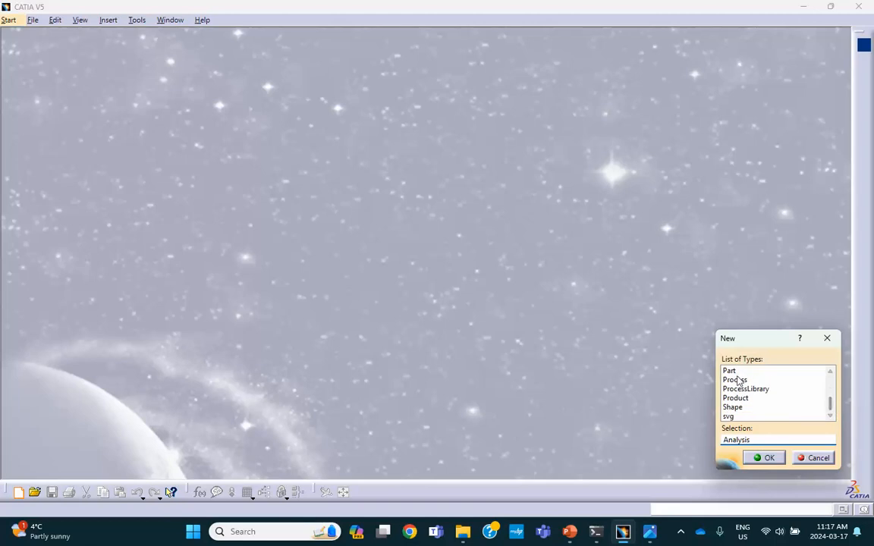
{"action": "left_click", "coordinate": [736, 408]}
{"action": "left_click", "coordinate": [732, 397]}
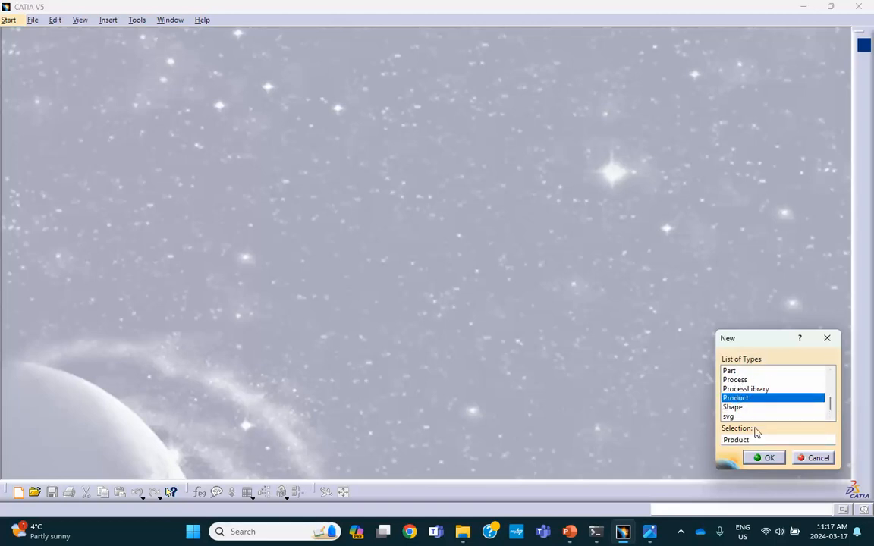
{"action": "left_click", "coordinate": [763, 458]}
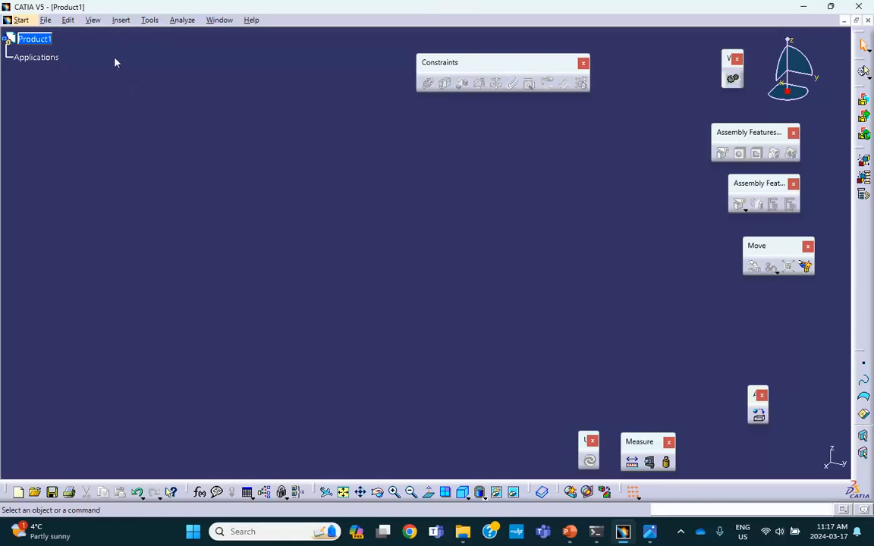
Change the root product's part number to FC12 in its properties.
{"action": "right_click", "coordinate": [40, 43]}
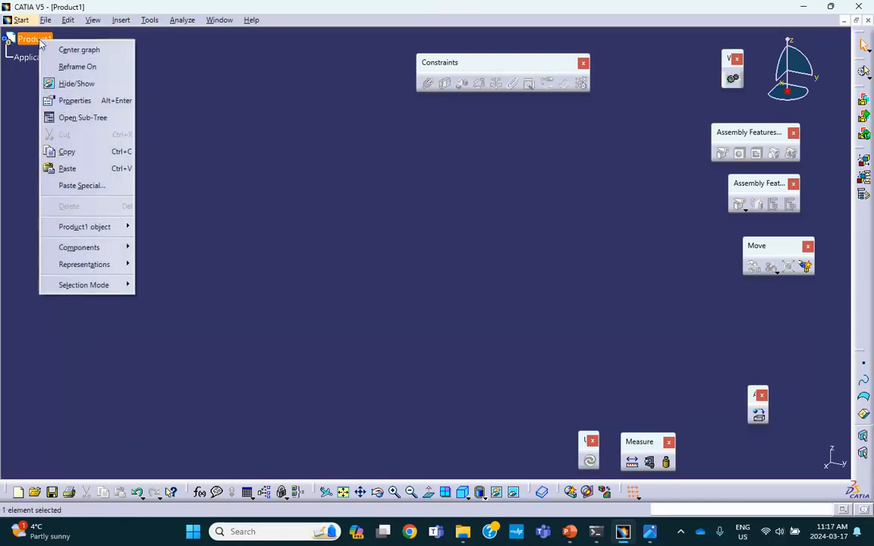
{"action": "left_click", "coordinate": [75, 101]}
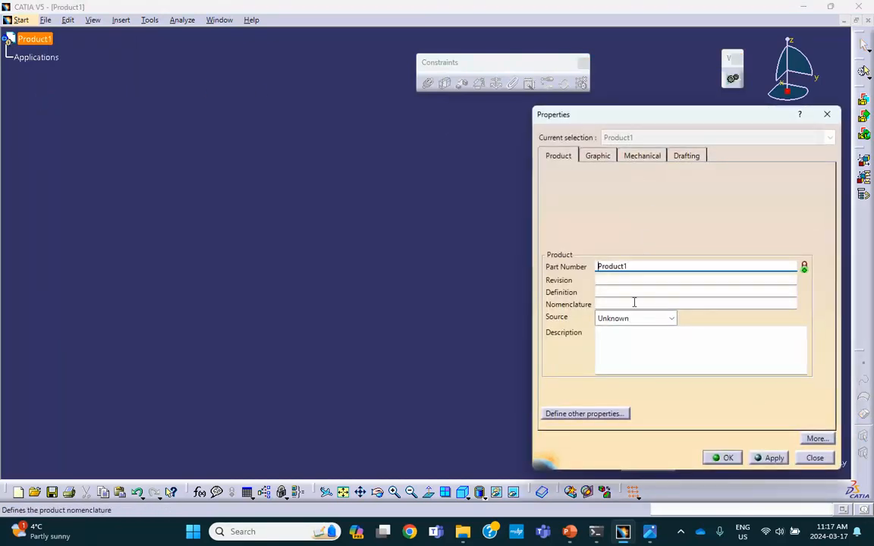
{"action": "double_click", "coordinate": [629, 265]}
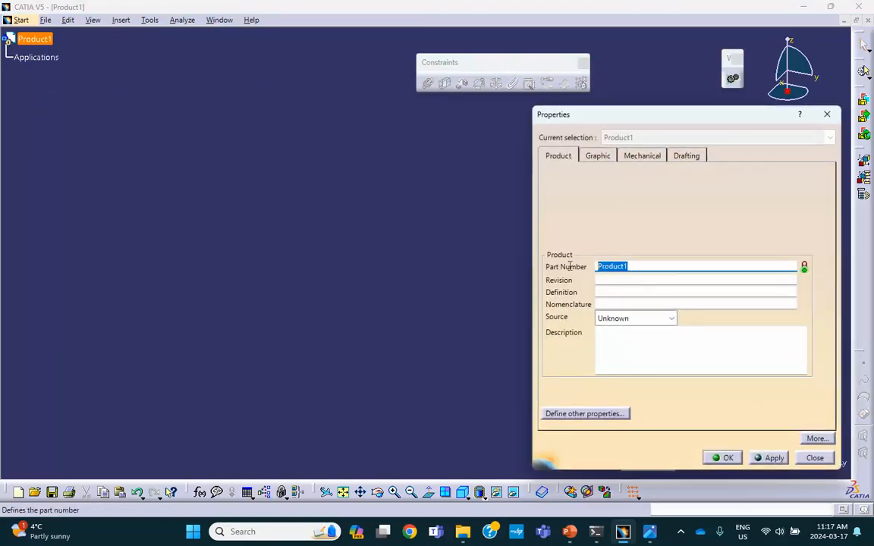
{"action": "type", "text": "FC"}
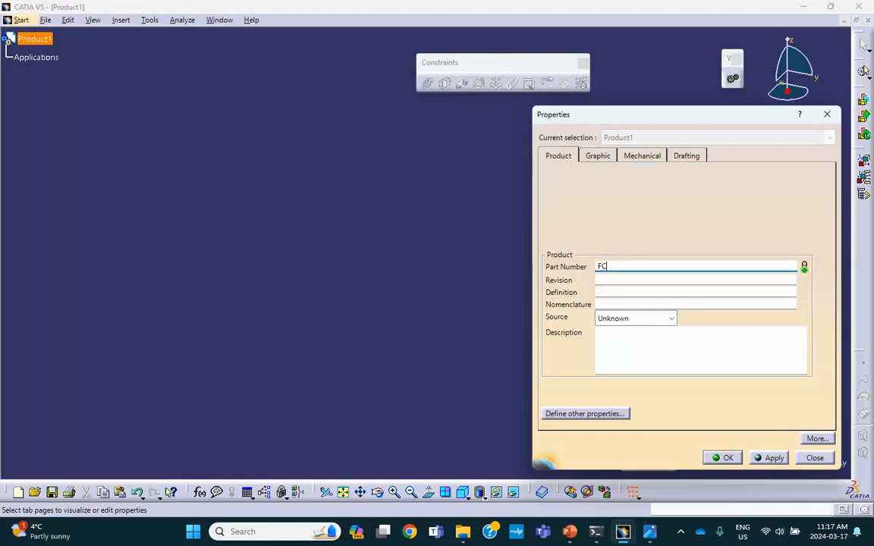
{"action": "type", "text": "12"}
{"action": "left_click", "coordinate": [723, 457]}
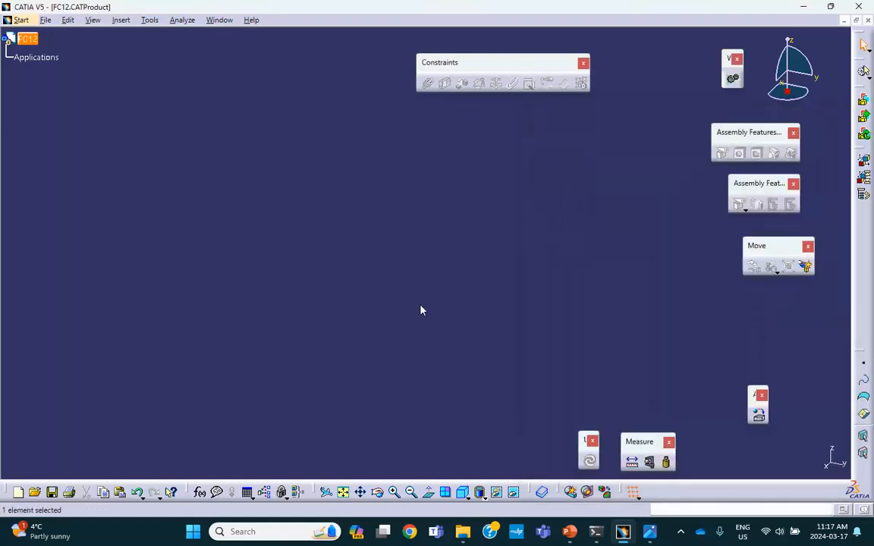
Save the product as FC12 in the Activities CAD Week 10 W24 folder using Save Management.
{"action": "left_click", "coordinate": [47, 20]}
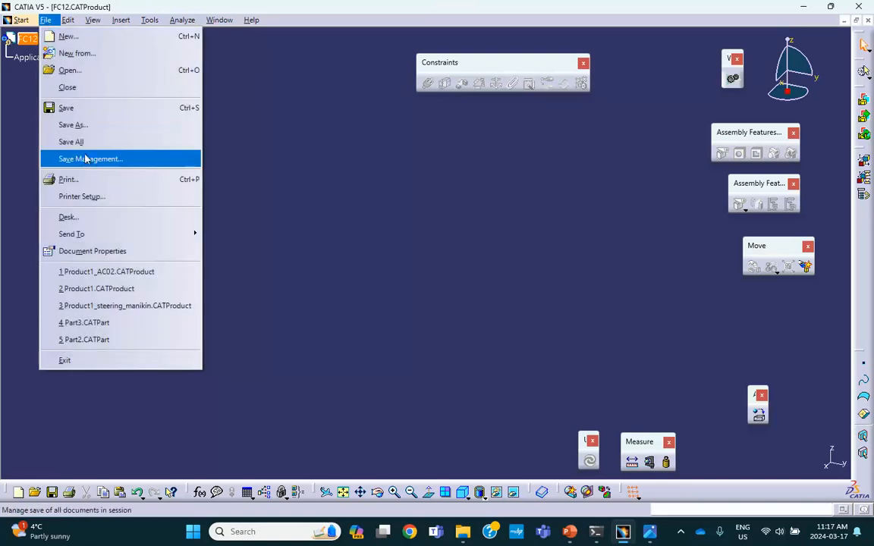
{"action": "left_click", "coordinate": [122, 158]}
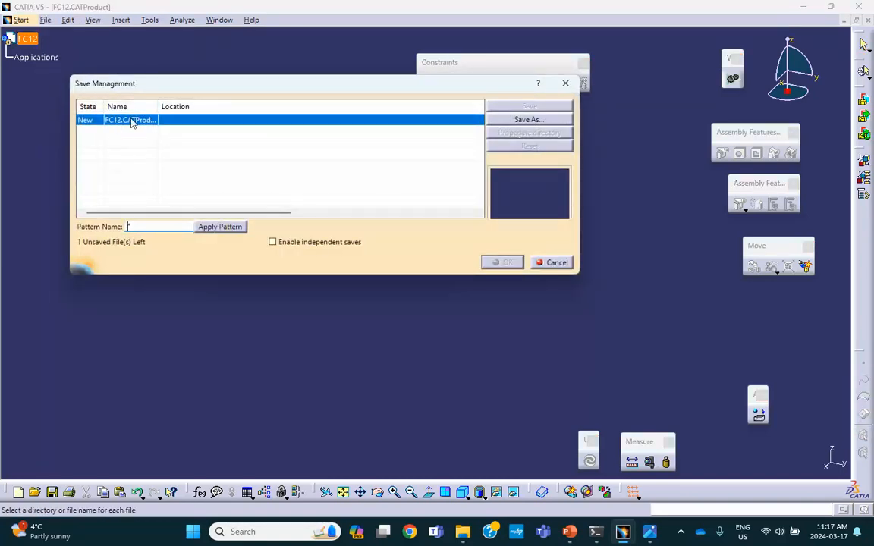
{"action": "left_click", "coordinate": [521, 121]}
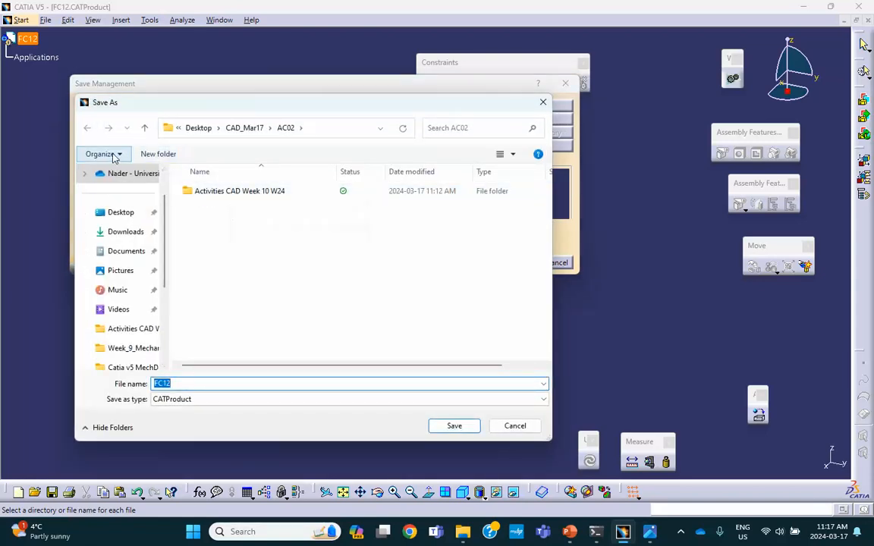
{"action": "double_click", "coordinate": [234, 194]}
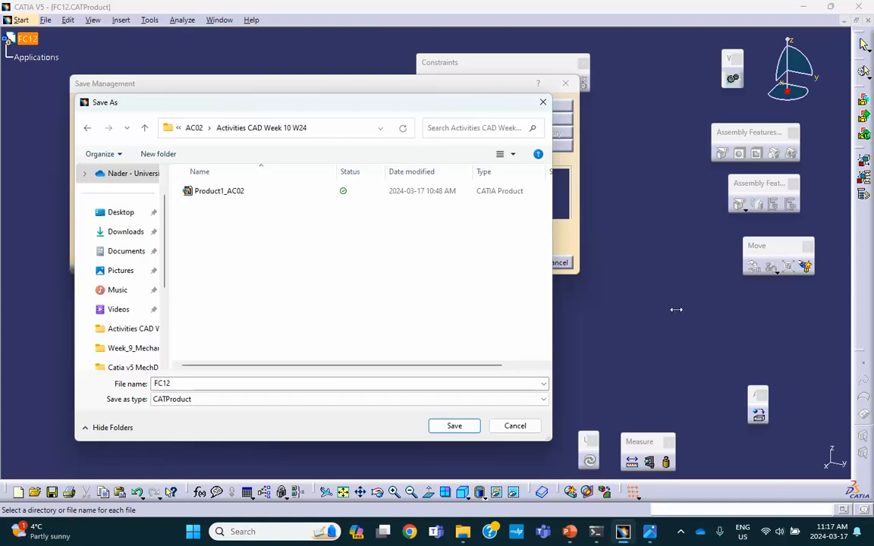
{"action": "left_click", "coordinate": [172, 383]}
{"action": "left_click", "coordinate": [459, 428]}
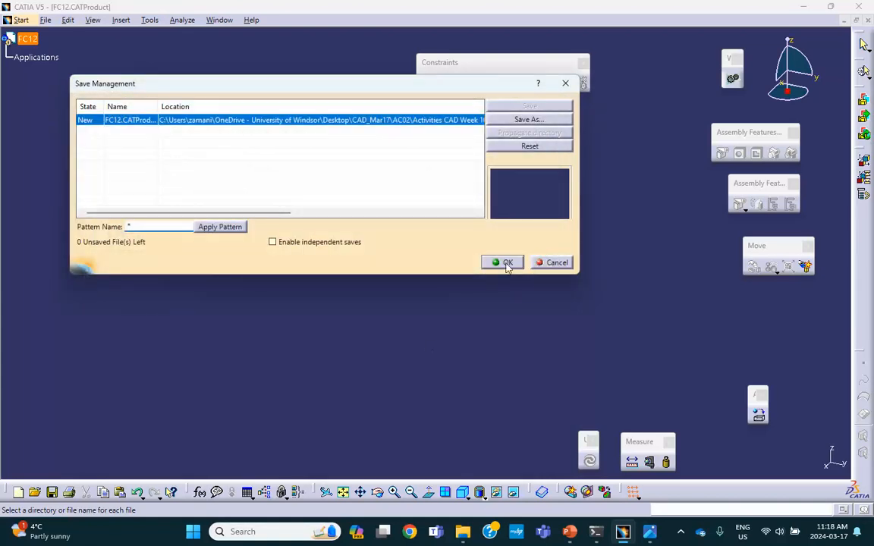
{"action": "left_click", "coordinate": [506, 264]}
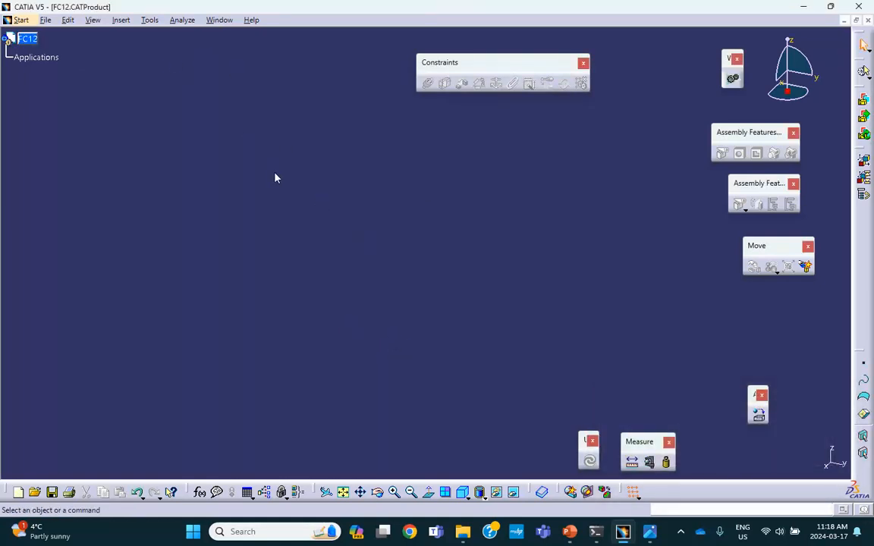
Insert a new part into the FC12 product.
{"action": "left_click", "coordinate": [119, 20]}
{"action": "left_click", "coordinate": [134, 253]}
{"action": "left_click", "coordinate": [10, 37]}
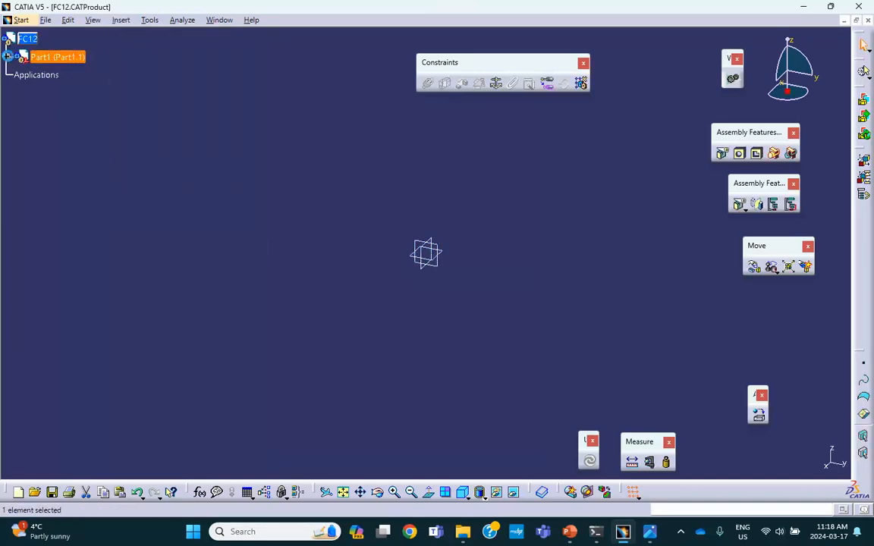
Set both the part number and the instance name of the inserted part to clamp.
{"action": "left_click", "coordinate": [6, 56]}
{"action": "right_click", "coordinate": [59, 57]}
{"action": "left_click", "coordinate": [104, 119]}
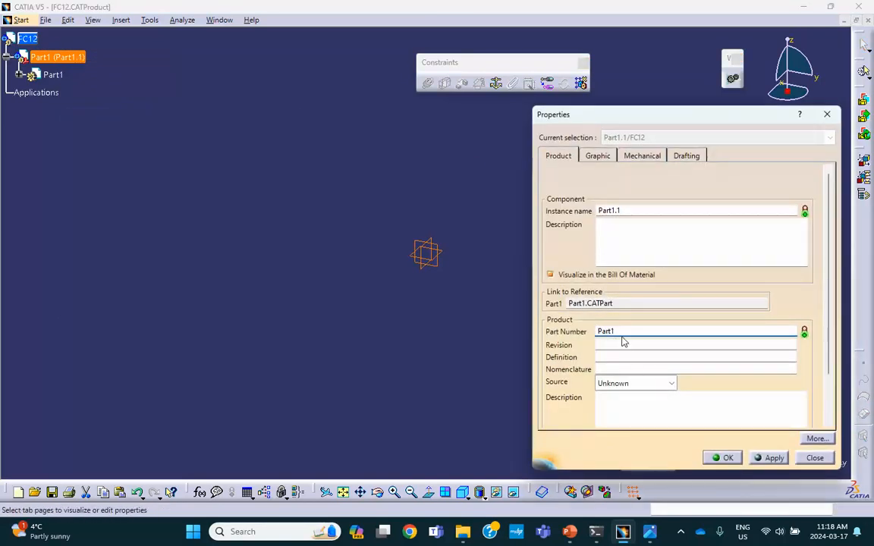
{"action": "double_click", "coordinate": [625, 332]}
{"action": "type", "text": "clamp"}
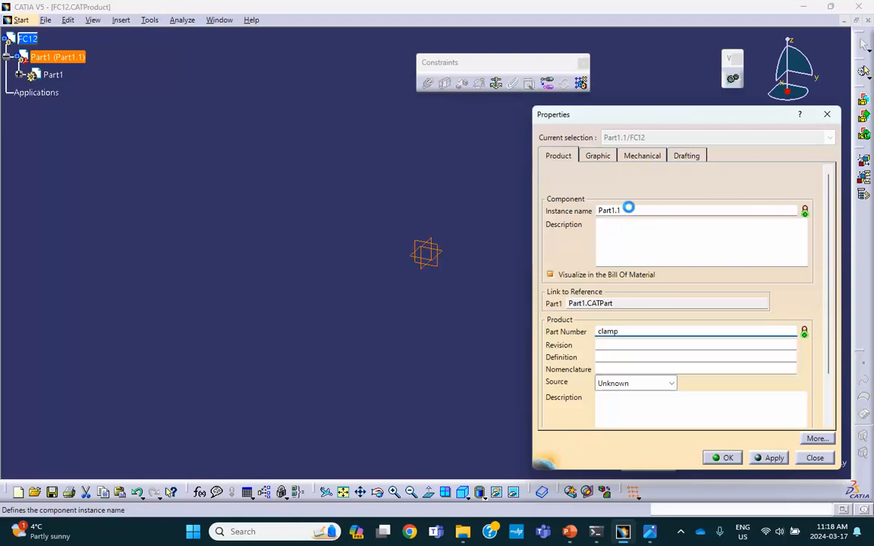
{"action": "double_click", "coordinate": [628, 210]}
{"action": "type", "text": "clamp"}
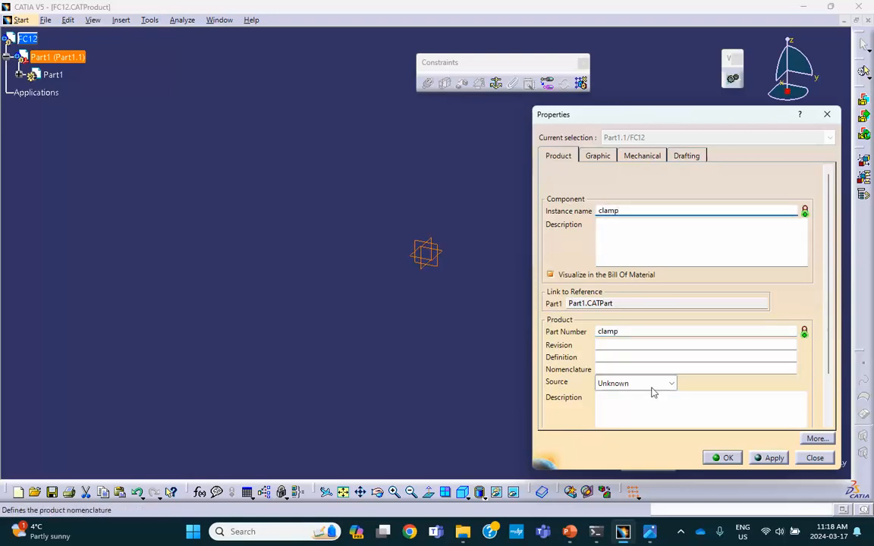
{"action": "left_click", "coordinate": [723, 457]}
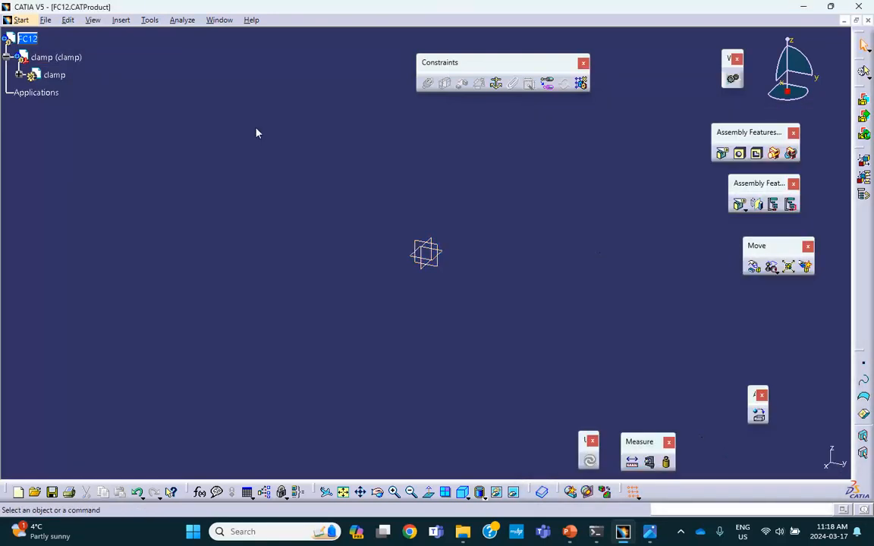
Activate the clamp part for Part Design and open a sketch on its yz plane.
{"action": "double_click", "coordinate": [42, 79]}
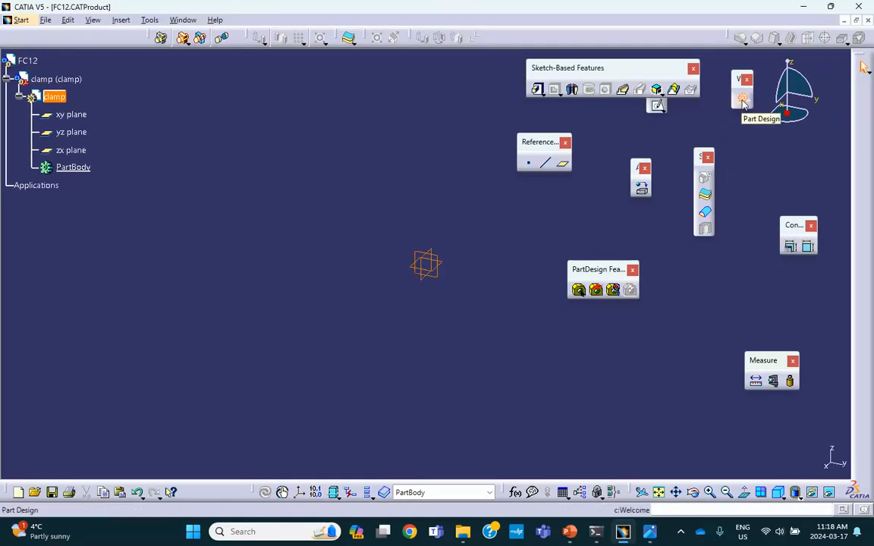
{"action": "left_click", "coordinate": [444, 263]}
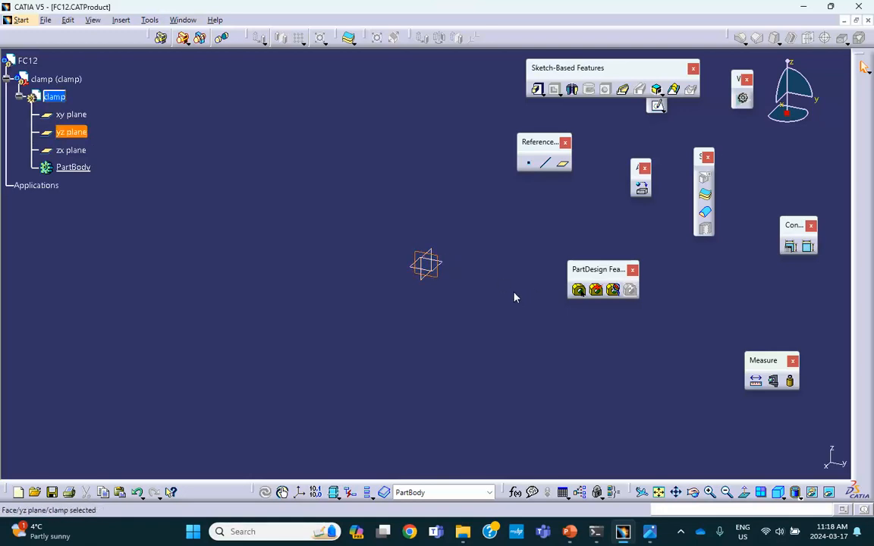
{"action": "left_click", "coordinate": [656, 105]}
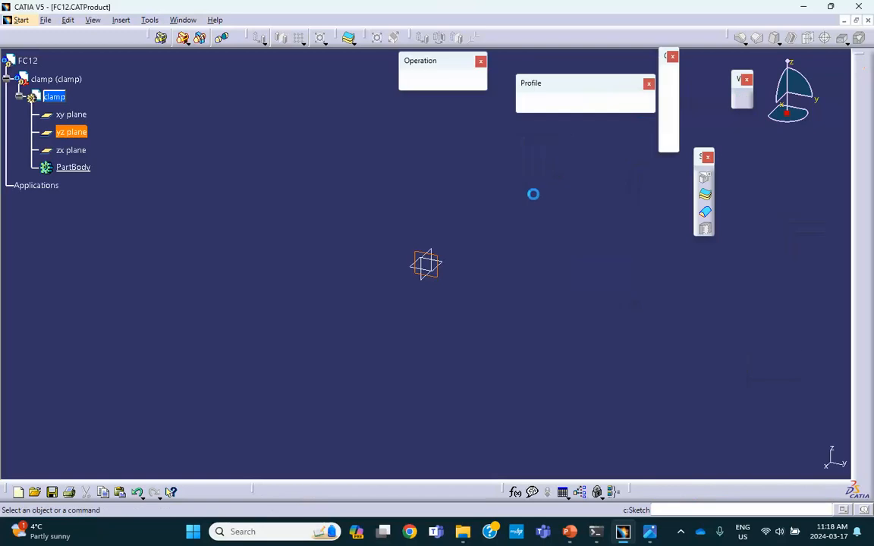
{"action": "middle_click", "coordinate": [532, 196]}
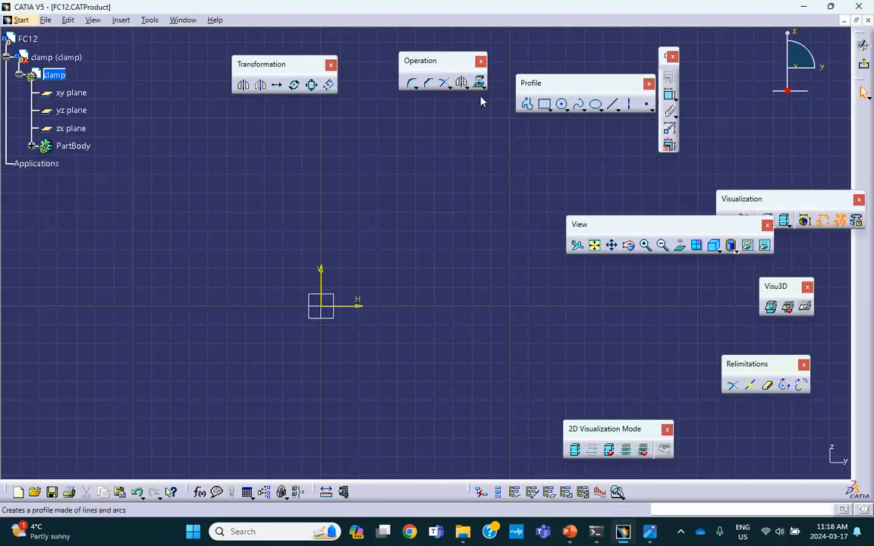
Draw a closed arch-shaped profile from the origin, with two vertical sides, a tangent arc on top and a horizontal base.
{"action": "left_click", "coordinate": [527, 104]}
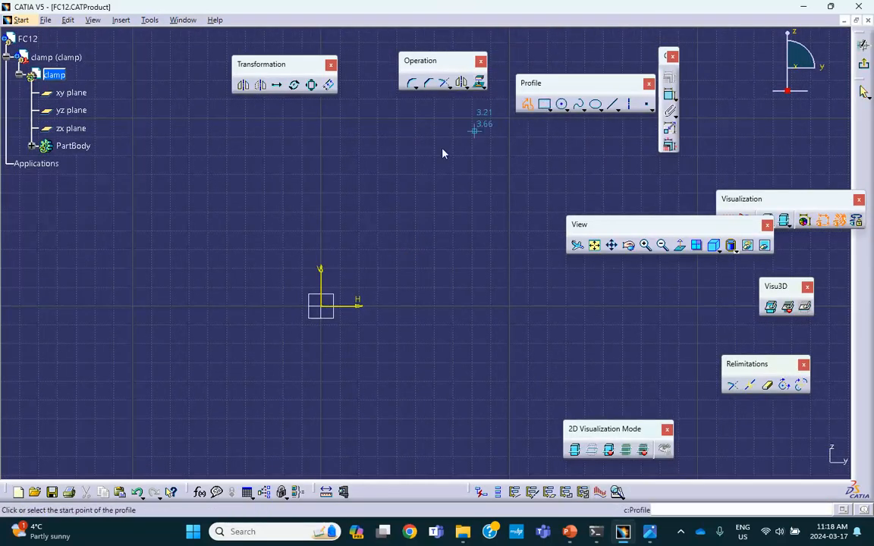
{"action": "left_click", "coordinate": [321, 307]}
{"action": "left_click_drag", "start_coordinate": [321, 194], "coordinate": [404, 135]}
{"action": "left_click", "coordinate": [445, 194]}
{"action": "left_click", "coordinate": [446, 306]}
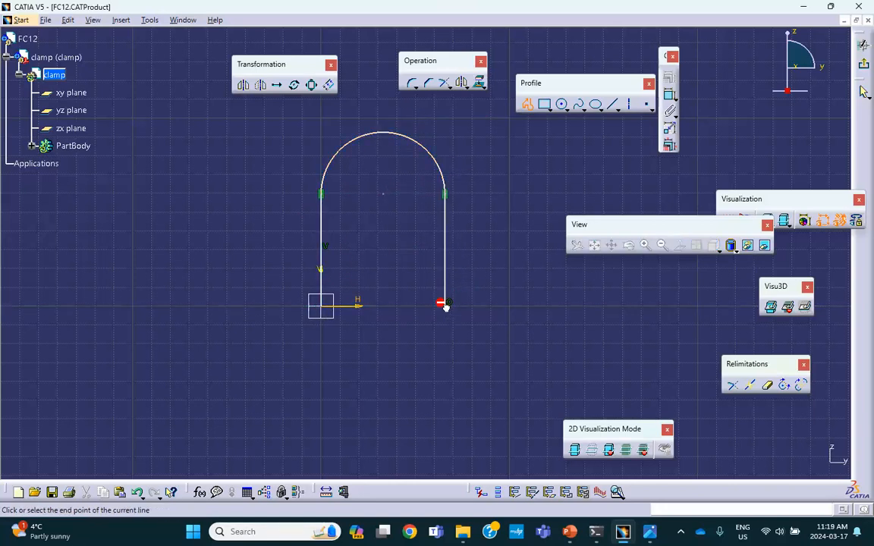
{"action": "left_click", "coordinate": [321, 306]}
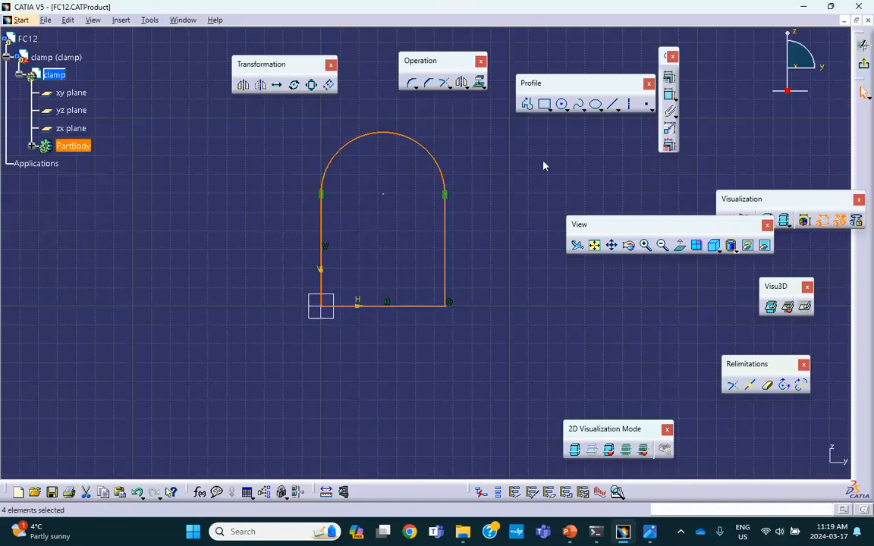
Check the FC12 reference picture and draw a small circle for the hole, concentric with the profile's arc.
{"action": "left_click", "coordinate": [650, 530]}
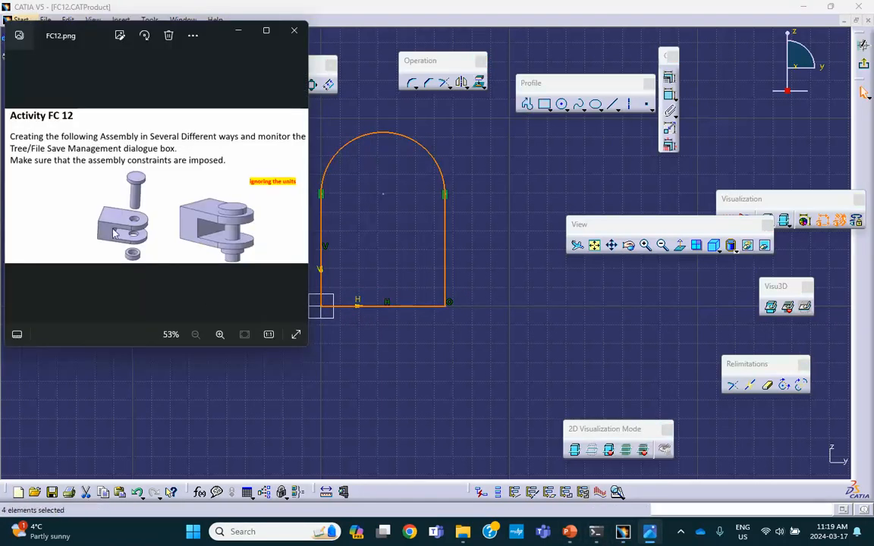
{"action": "left_click", "coordinate": [519, 215]}
{"action": "left_click", "coordinate": [563, 105]}
{"action": "left_click", "coordinate": [383, 196]}
{"action": "left_click", "coordinate": [395, 203]}
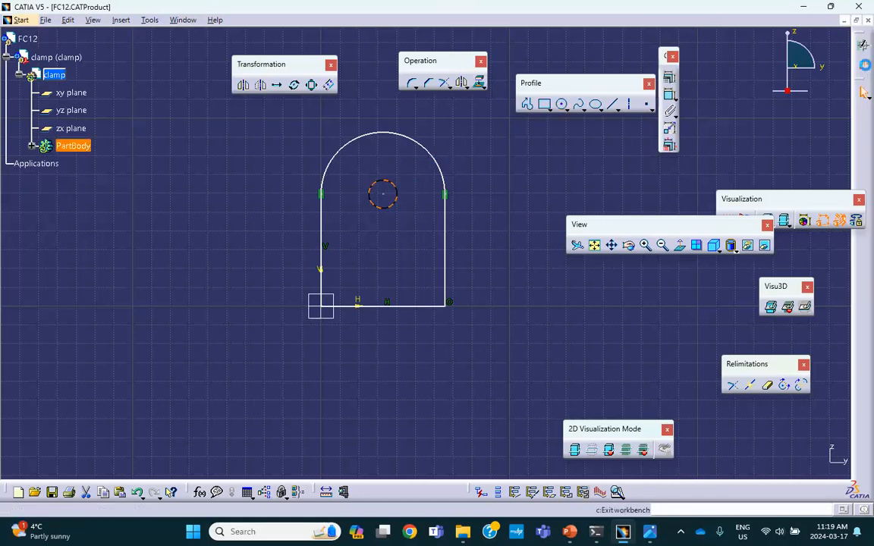
Finish the sketch and pad it into a thick block, stretching the first limit outward in the model.
{"action": "left_click", "coordinate": [863, 66]}
{"action": "left_click", "coordinate": [536, 88]}
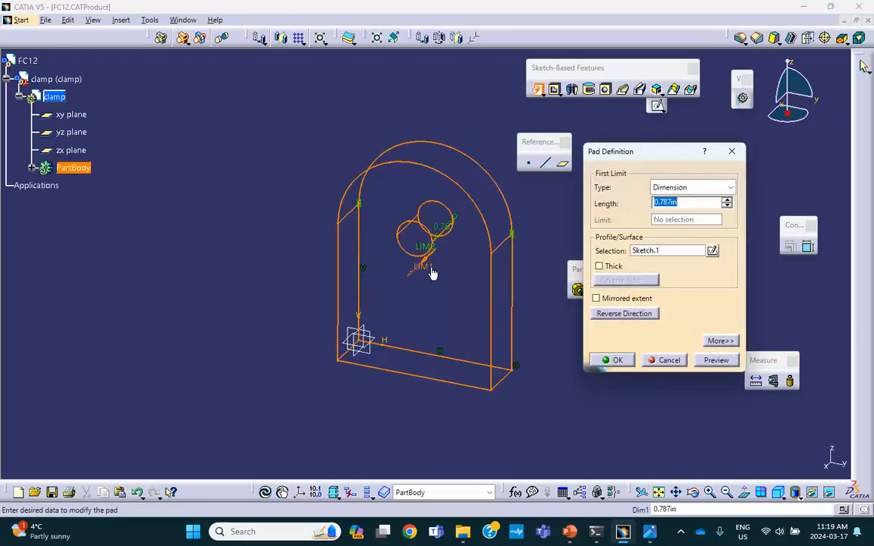
{"action": "left_click", "coordinate": [417, 276]}
{"action": "left_click_drag", "start_coordinate": [408, 280], "coordinate": [438, 261]}
{"action": "middle_click_drag", "start_coordinate": [477, 221], "coordinate": [433, 220]}
{"action": "left_click", "coordinate": [616, 360]}
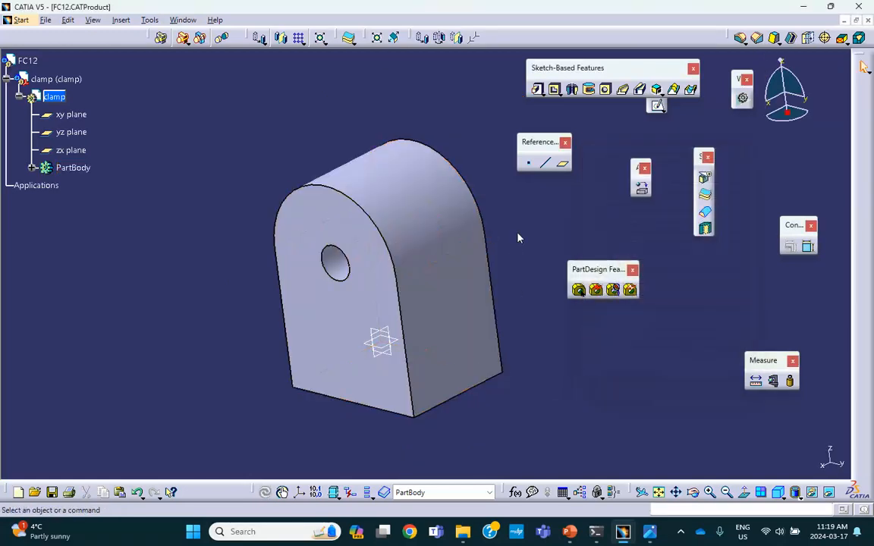
Open a sketch on the block's flat side face and draw a tall rectangle from above the rounded end down to the lower part.
{"action": "left_click", "coordinate": [439, 303]}
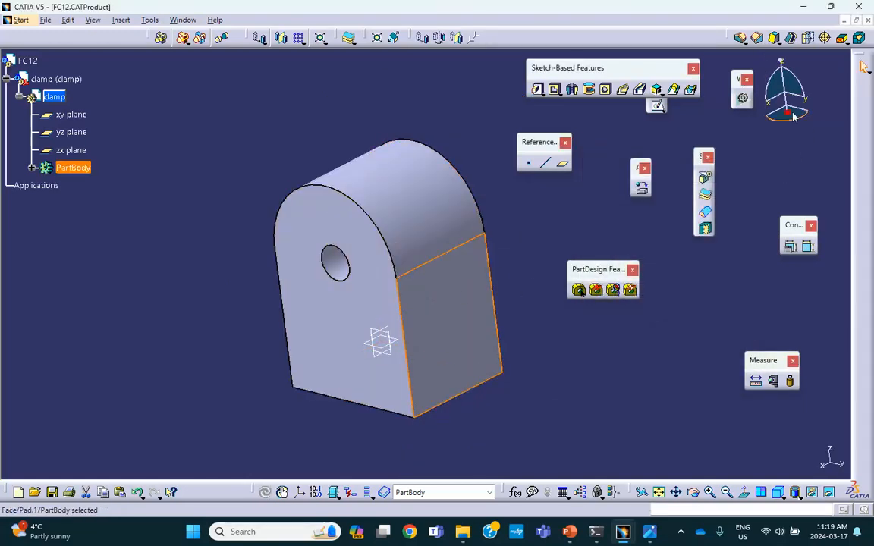
{"action": "left_click", "coordinate": [656, 105]}
{"action": "mouse_move", "coordinate": [414, 144]}
{"action": "middle_mouse_down"}
{"action": "mouse_move", "coordinate": [421, 146]}
{"action": "mouse_move", "coordinate": [318, 160]}
{"action": "middle_mouse_up"}
{"action": "left_click", "coordinate": [545, 104]}
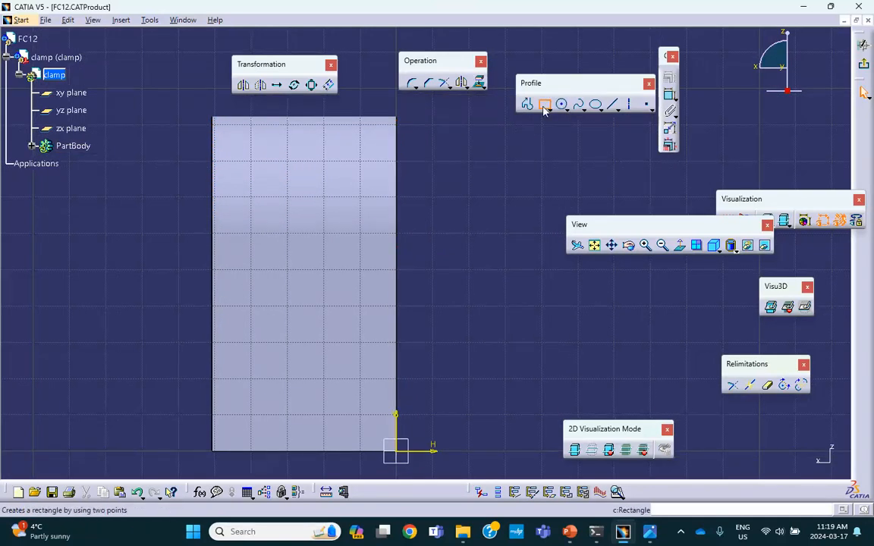
{"action": "mouse_move", "coordinate": [298, 129]}
{"action": "middle_mouse_down"}
{"action": "mouse_move", "coordinate": [264, 157]}
{"action": "mouse_move", "coordinate": [236, 131]}
{"action": "mouse_move", "coordinate": [268, 146]}
{"action": "middle_mouse_up"}
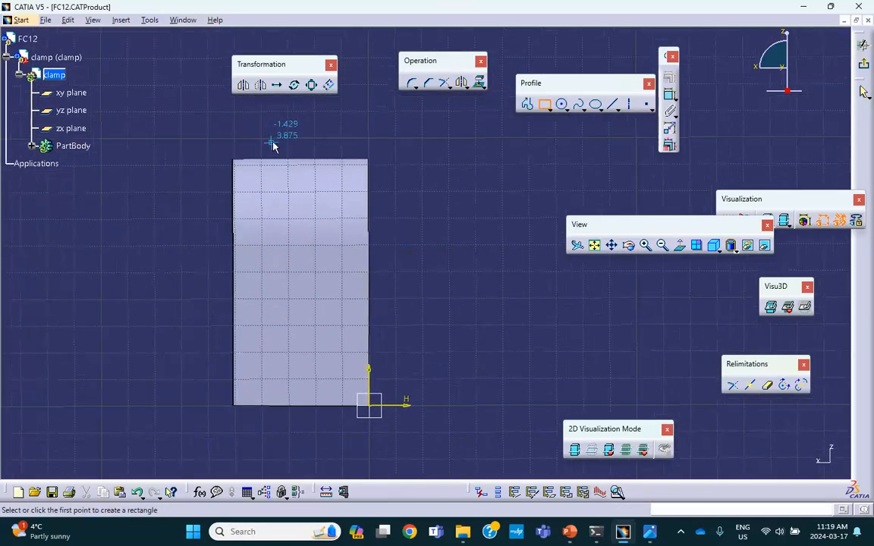
{"action": "left_click", "coordinate": [259, 138]}
{"action": "middle_click_drag", "start_coordinate": [279, 236], "coordinate": [273, 264]}
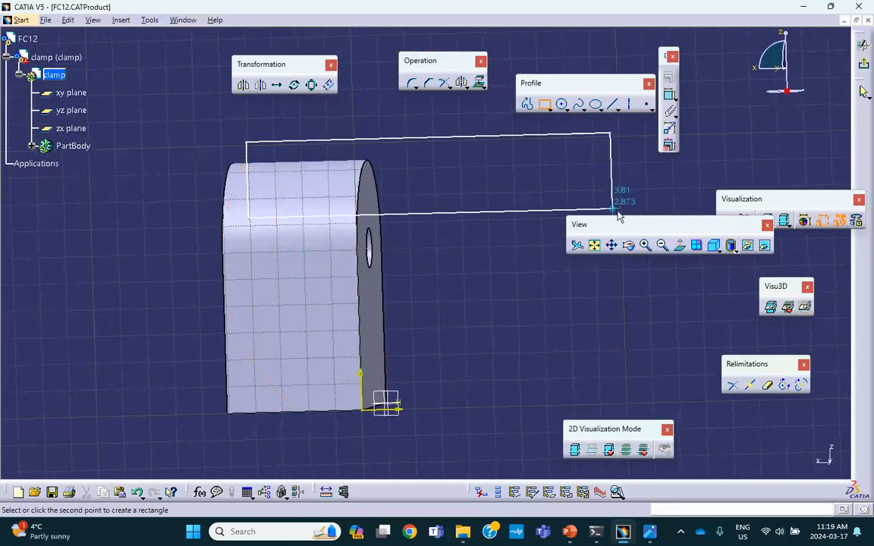
{"action": "left_click", "coordinate": [680, 245]}
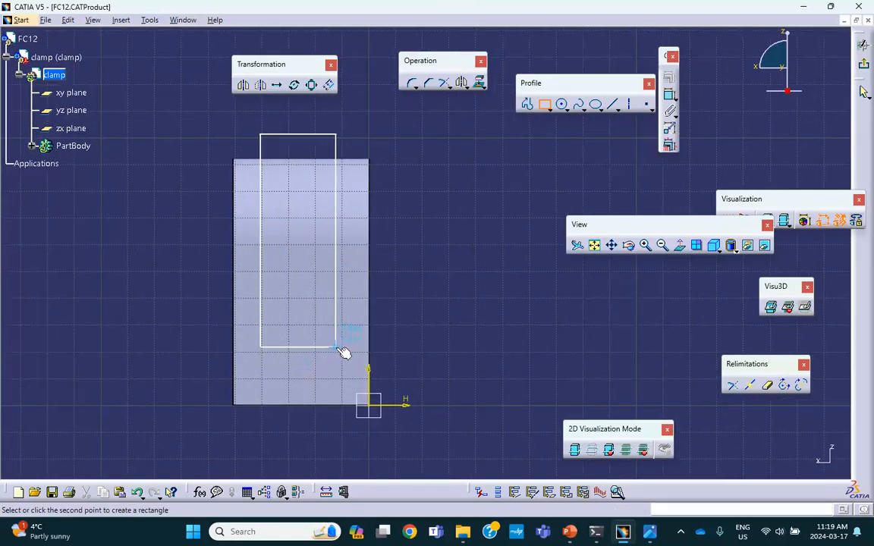
{"action": "left_click", "coordinate": [348, 353]}
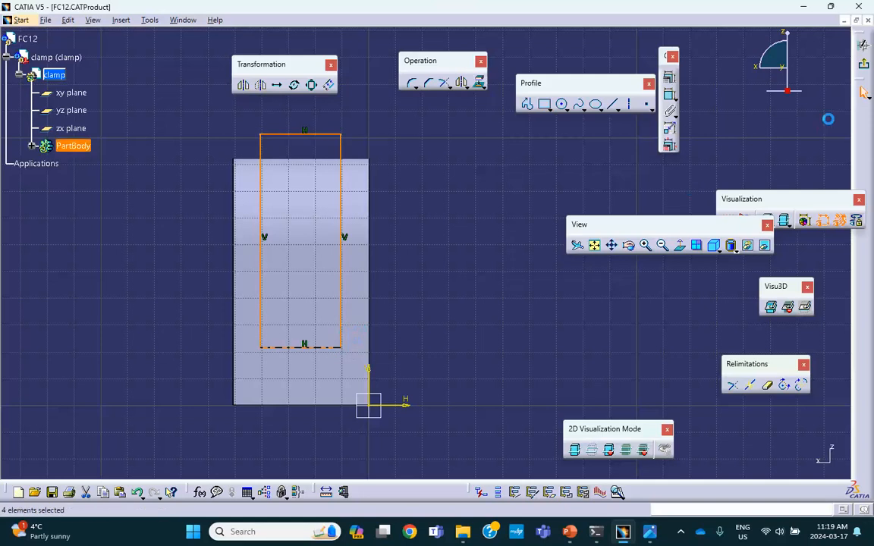
Finish the sketch and cut it through the block as a pocket with the Up to last limit.
{"action": "left_click", "coordinate": [863, 91]}
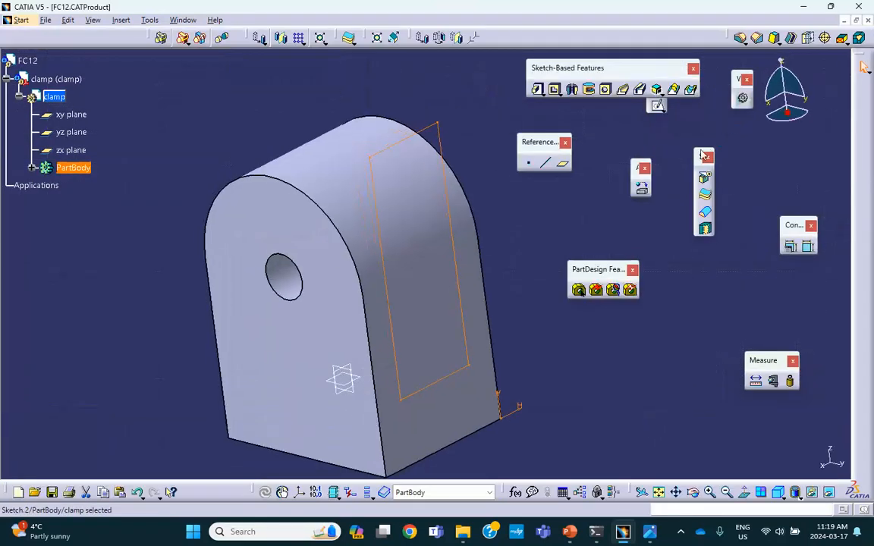
{"action": "left_click", "coordinate": [555, 89]}
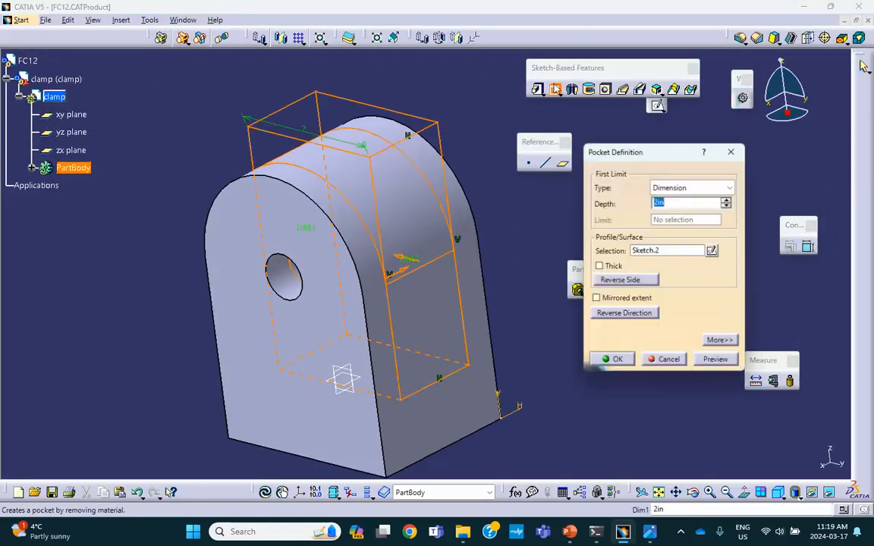
{"action": "left_click", "coordinate": [673, 188]}
{"action": "left_click", "coordinate": [667, 226]}
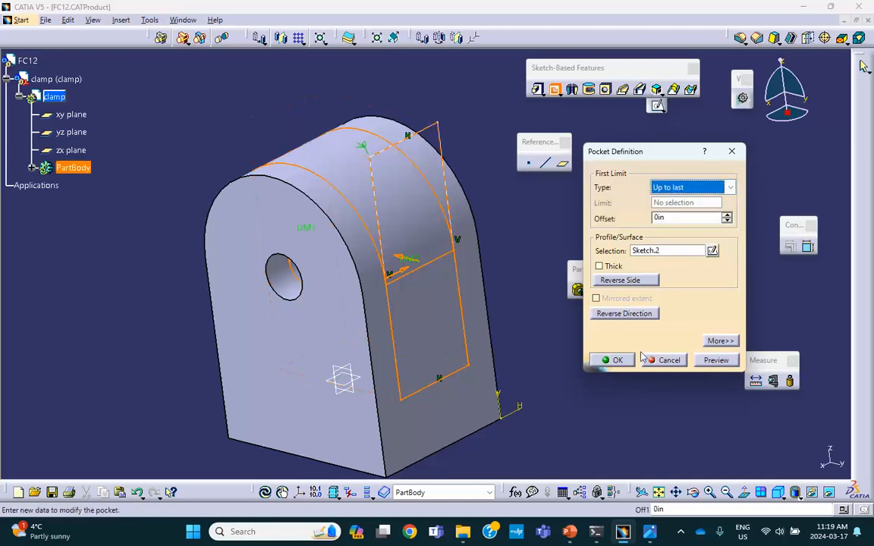
{"action": "left_click", "coordinate": [613, 361]}
{"action": "middle_click_drag", "start_coordinate": [333, 241], "coordinate": [273, 121]}
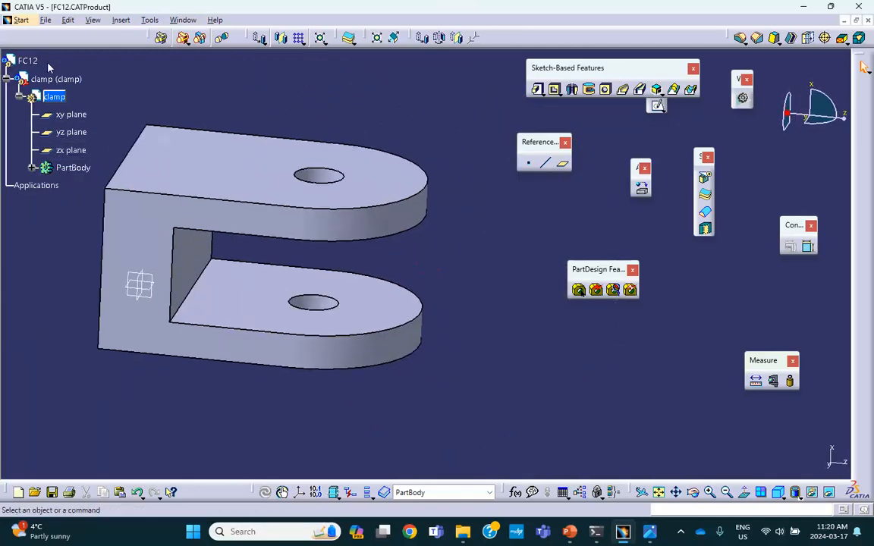
Activate the FC12 product and save it together with its dependent documents.
{"action": "double_click", "coordinate": [28, 60]}
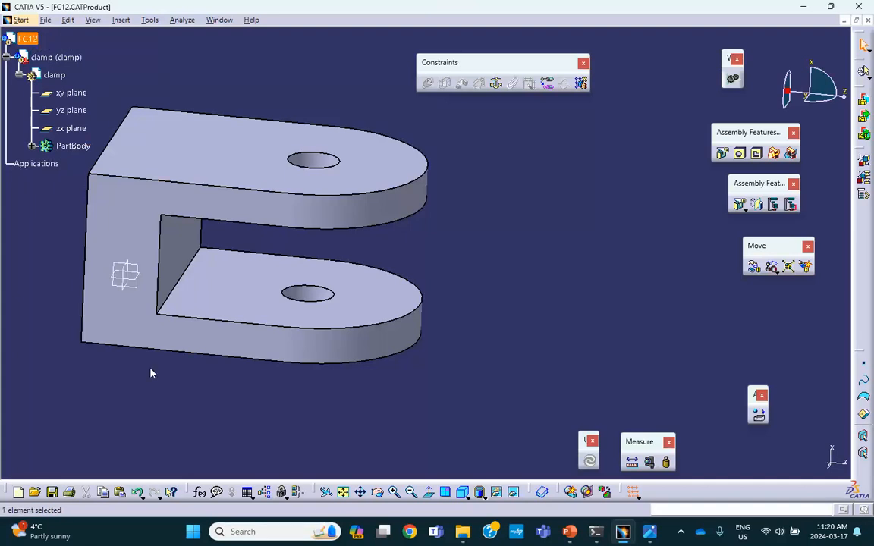
{"action": "left_click", "coordinate": [51, 492]}
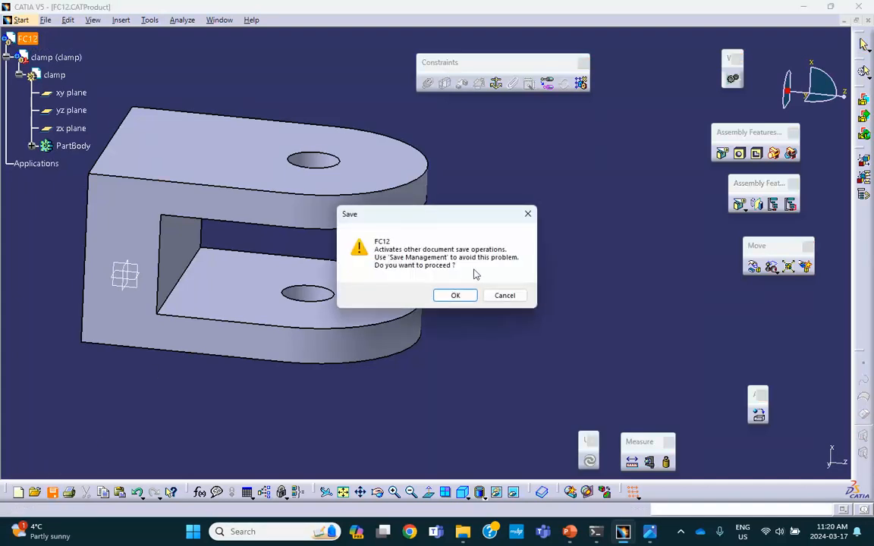
{"action": "left_click", "coordinate": [467, 297]}
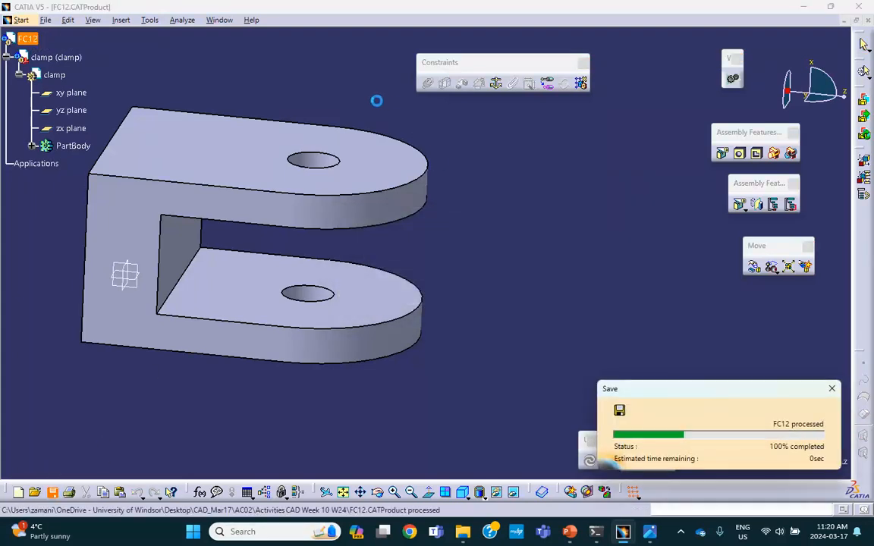
{"action": "middle_click_drag", "start_coordinate": [328, 88], "coordinate": [394, 126]}
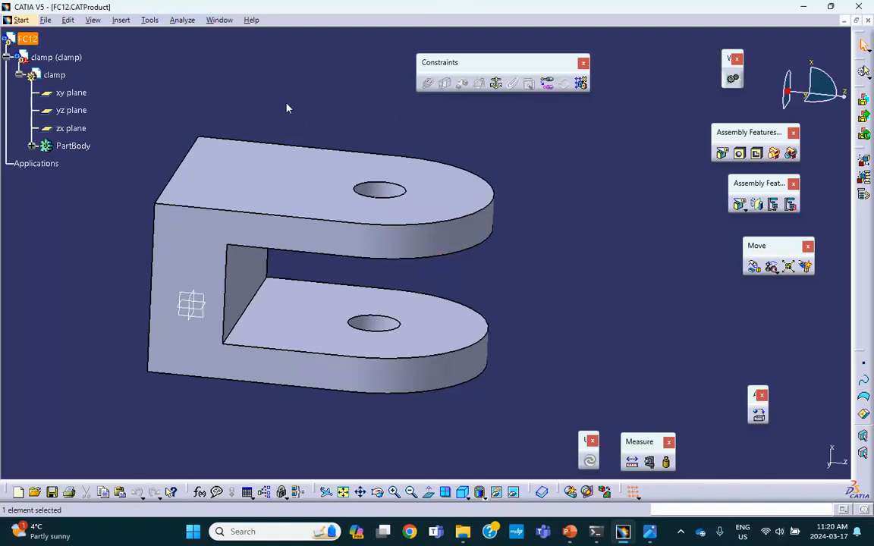
Insert a new part into FC12, using the assembly's origin as the part's origin point.
{"action": "left_click", "coordinate": [123, 21]}
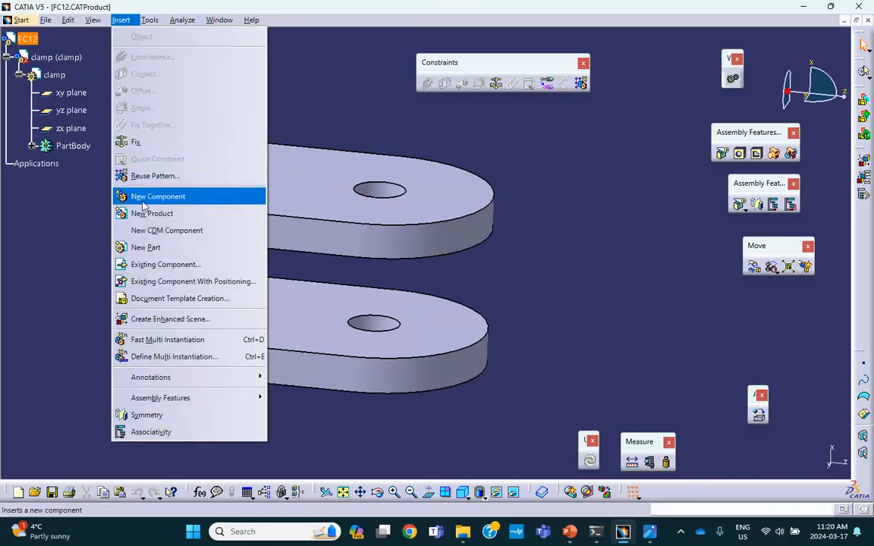
{"action": "left_click", "coordinate": [149, 251]}
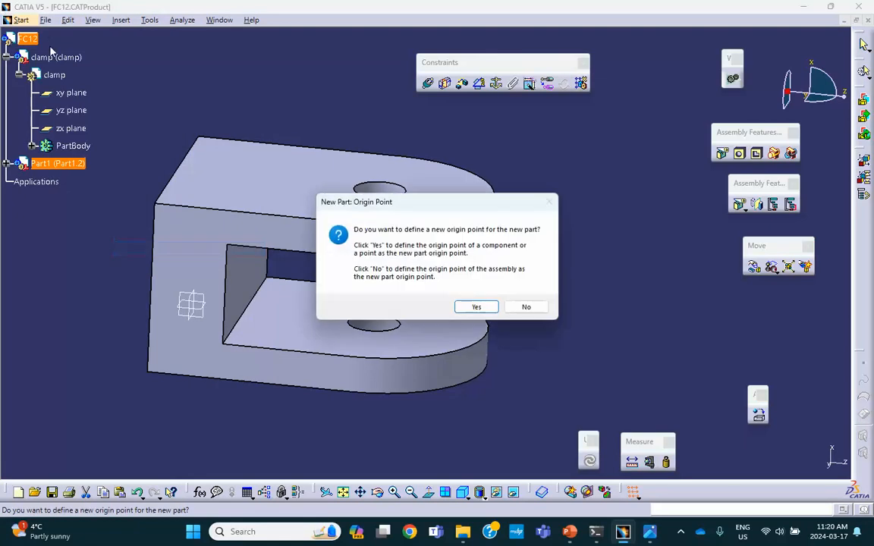
{"action": "left_click", "coordinate": [526, 307]}
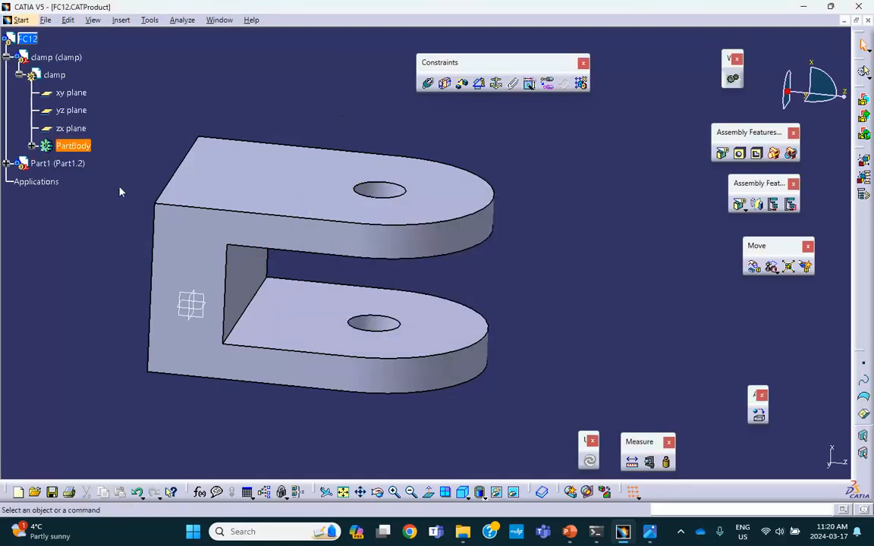
Set both the part number and the instance name of the new part to bolt.
{"action": "left_click", "coordinate": [6, 164]}
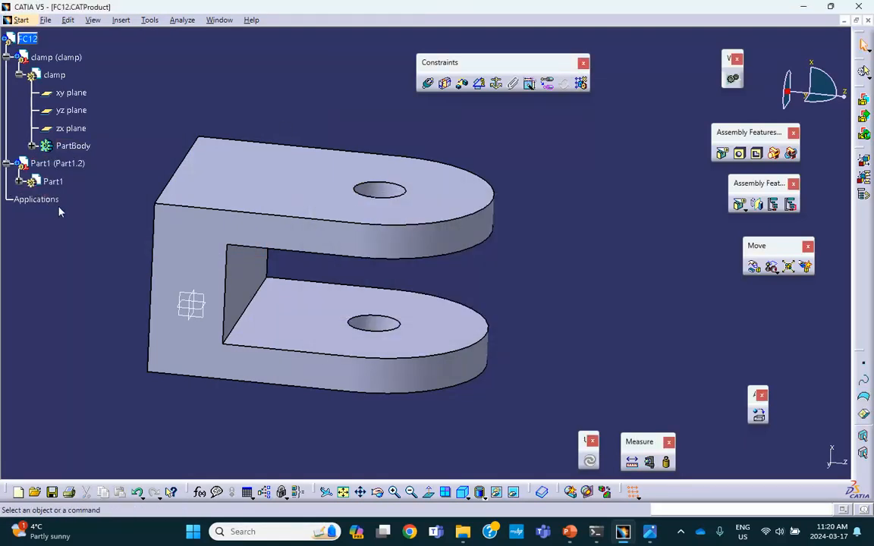
{"action": "right_click", "coordinate": [63, 165]}
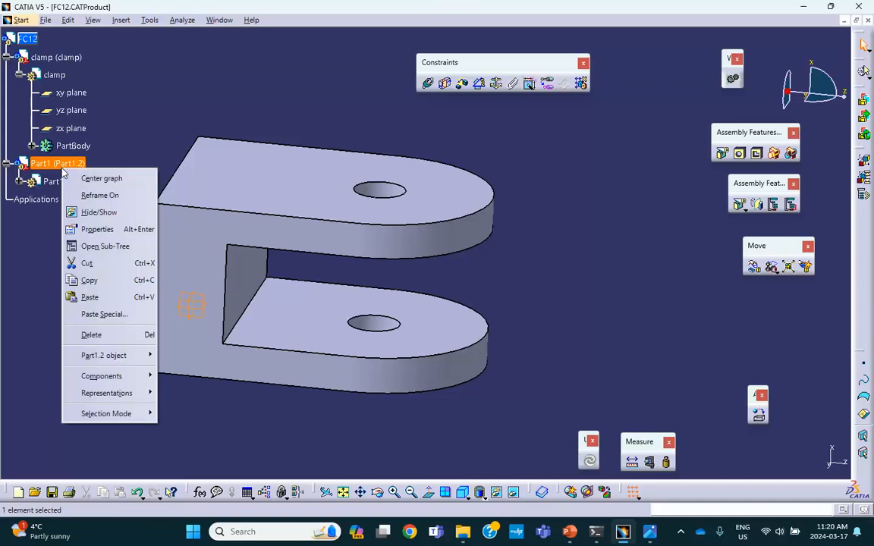
{"action": "left_click", "coordinate": [98, 229]}
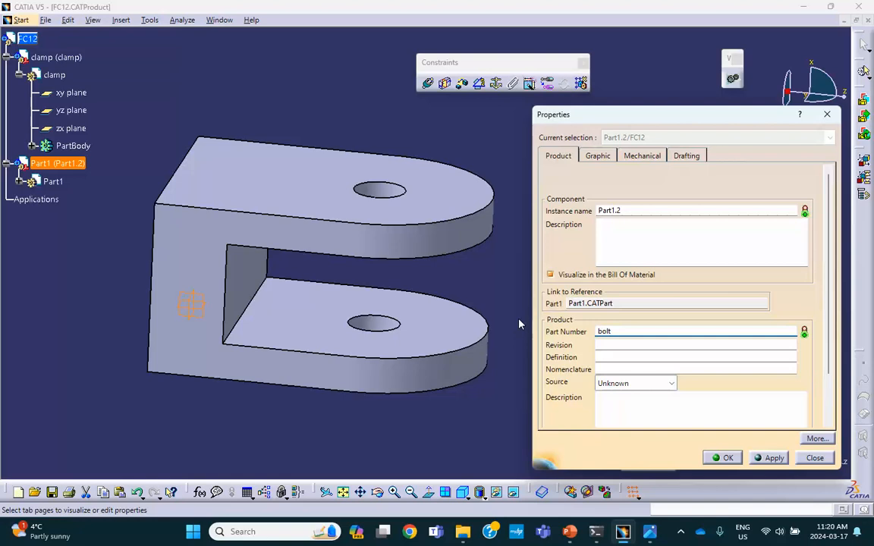
{"action": "left_click_drag", "start_coordinate": [630, 212], "coordinate": [595, 203]}
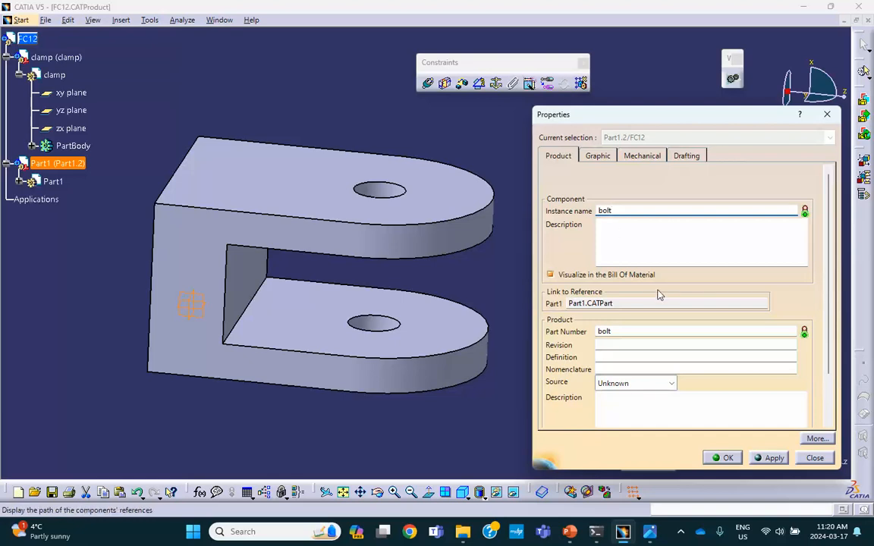
{"action": "left_click", "coordinate": [721, 458]}
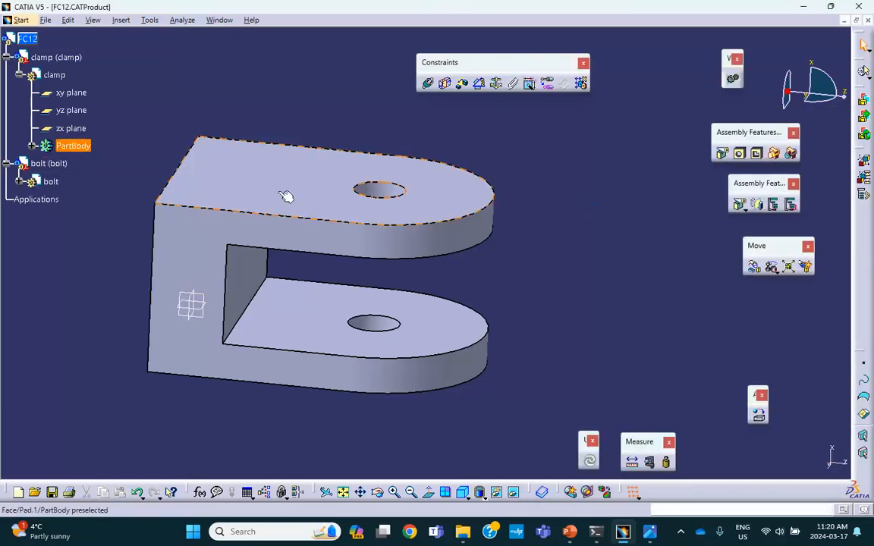
Activate the bolt part for Part Design and open a sketch on the clamp's flat U-shaped side face.
{"action": "double_click", "coordinate": [50, 182]}
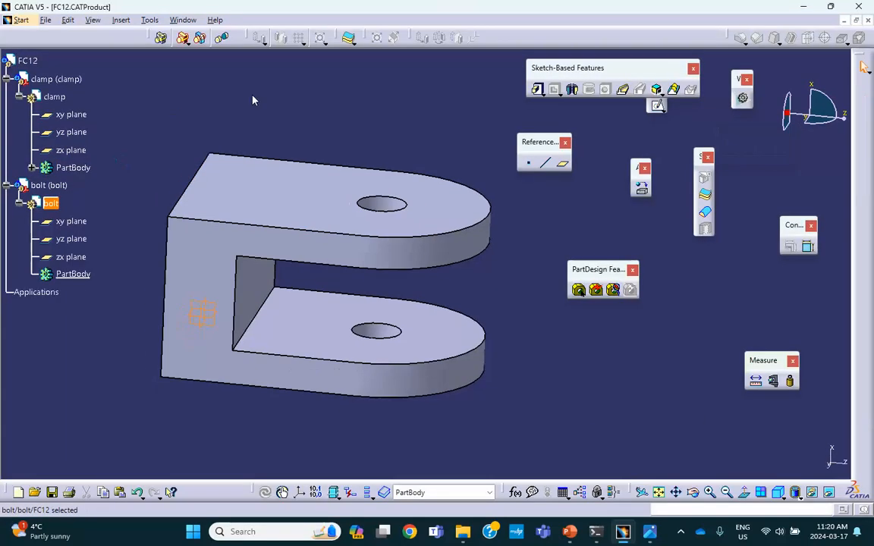
{"action": "middle_click_drag", "start_coordinate": [270, 97], "coordinate": [243, 84]}
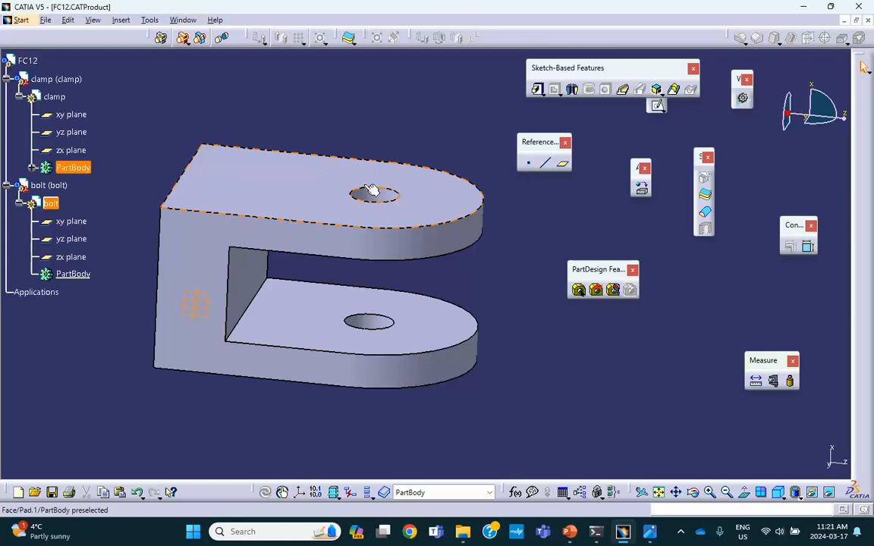
{"action": "left_click", "coordinate": [392, 137]}
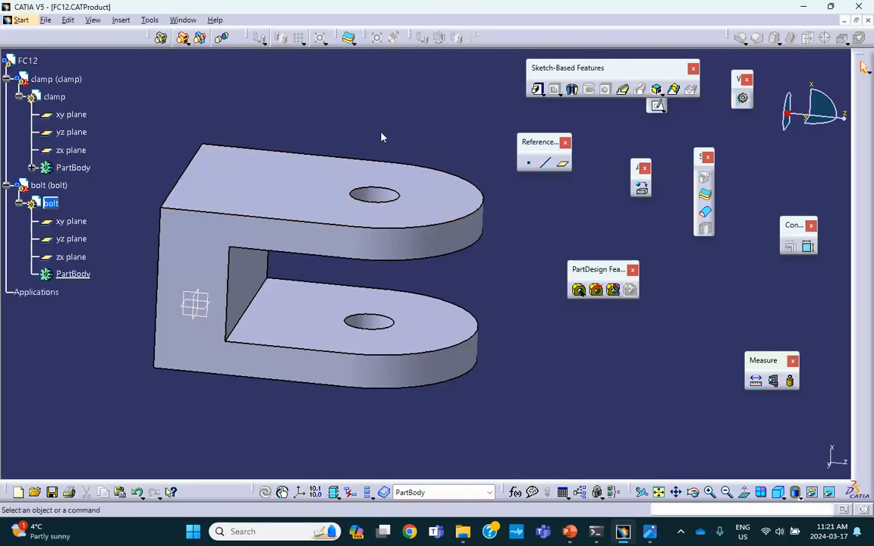
{"action": "left_click", "coordinate": [197, 251]}
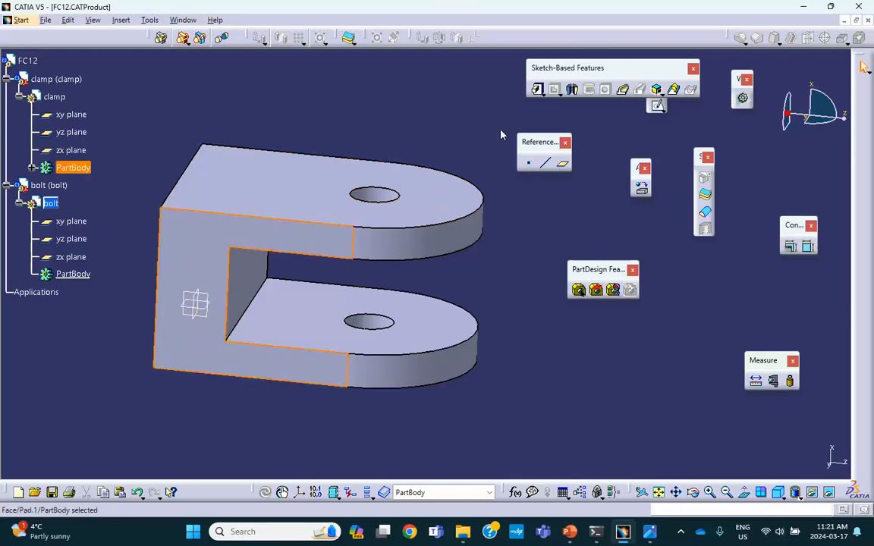
{"action": "left_click", "coordinate": [656, 106]}
{"action": "left_click", "coordinate": [195, 304]}
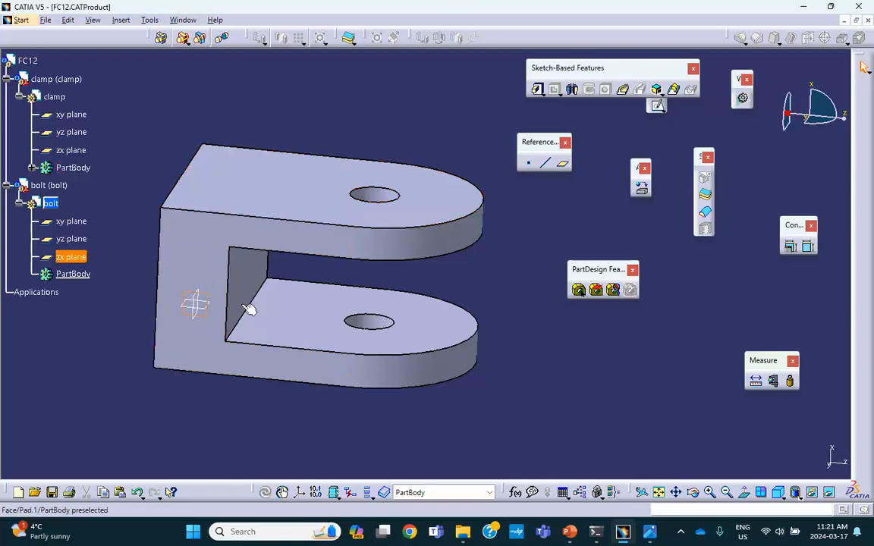
{"action": "middle_click_drag", "start_coordinate": [292, 276], "coordinate": [171, 232]}
{"action": "left_click", "coordinate": [168, 228]}
{"action": "left_click", "coordinate": [661, 111]}
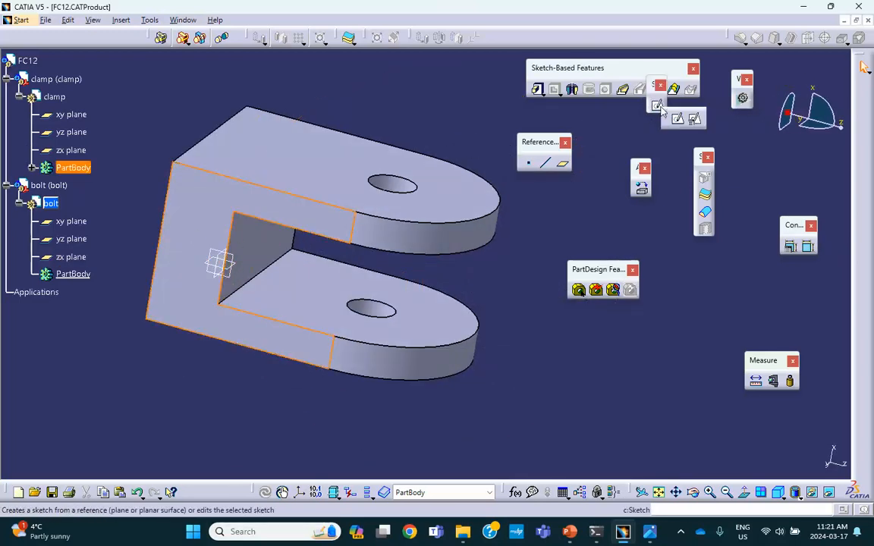
{"action": "left_click", "coordinate": [677, 120]}
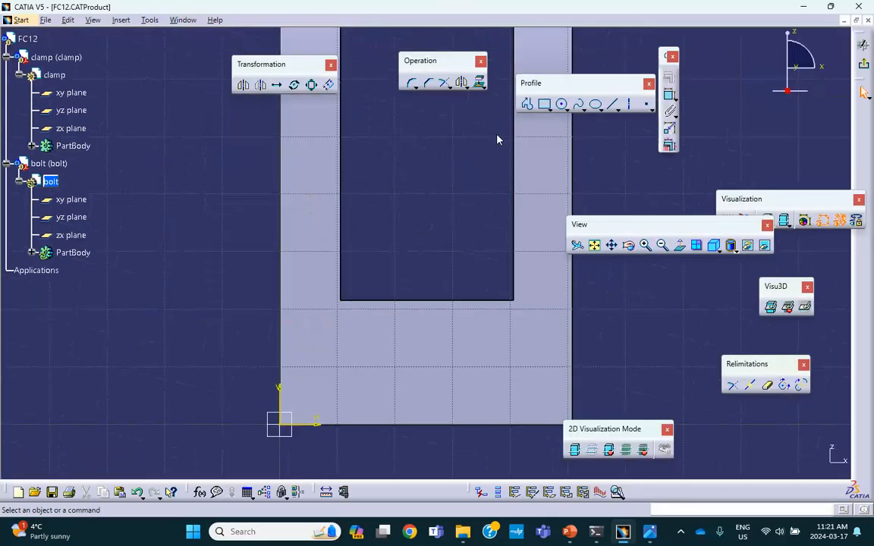
Display the model as wireframe, move the View toolbar clear of the others, and face the bolt's sketch plane straight on.
{"action": "mouse_move", "coordinate": [455, 155]}
{"action": "middle_mouse_down", "text": "ctrl"}
{"action": "mouse_move", "coordinate": [397, 164]}
{"action": "mouse_move", "coordinate": [397, 220]}
{"action": "mouse_move", "coordinate": [374, 255]}
{"action": "middle_mouse_up", "text": "ctrl"}
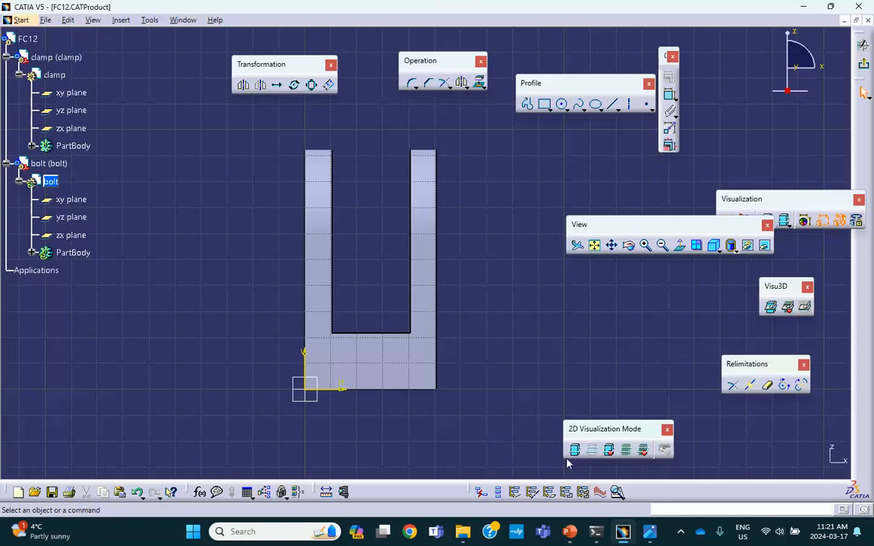
{"action": "left_click", "coordinate": [734, 249]}
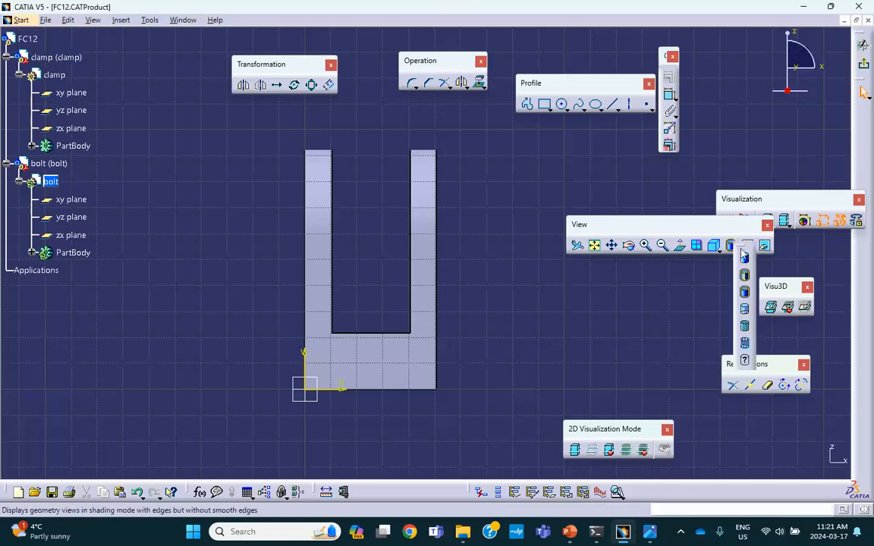
{"action": "left_click", "coordinate": [744, 343]}
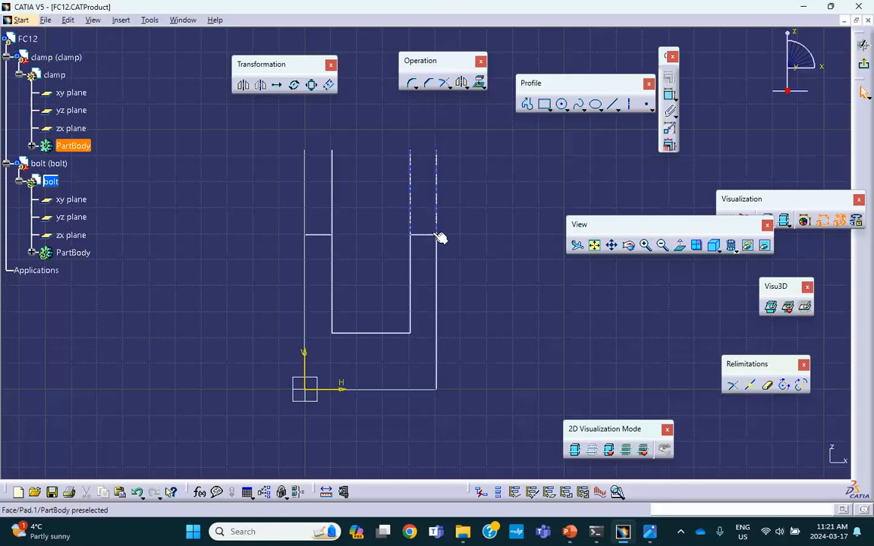
{"action": "middle_click_drag", "start_coordinate": [462, 229], "coordinate": [418, 250]}
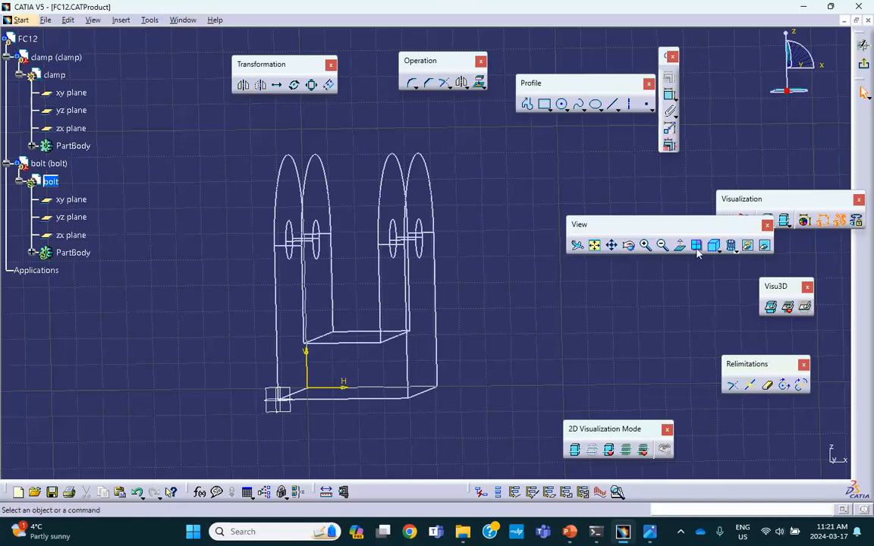
{"action": "left_click_drag", "start_coordinate": [680, 225], "coordinate": [647, 254]}
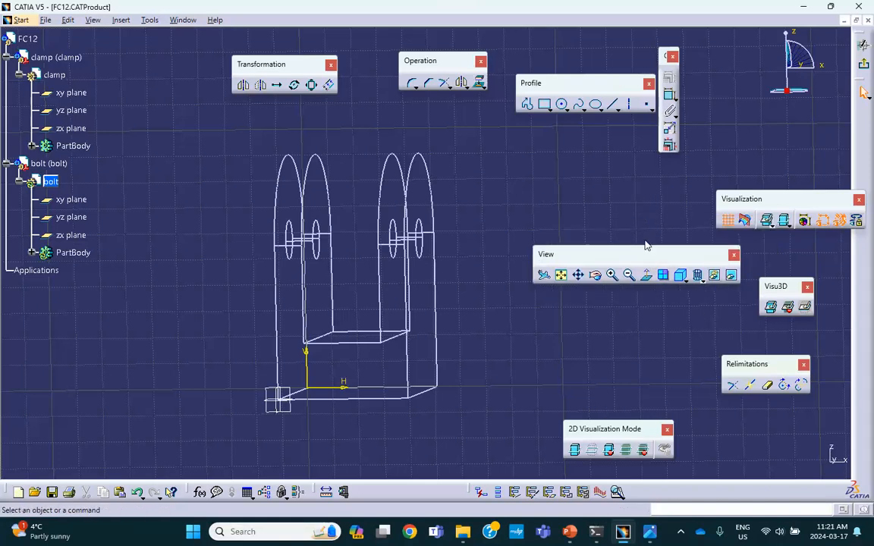
{"action": "left_click", "coordinate": [646, 275]}
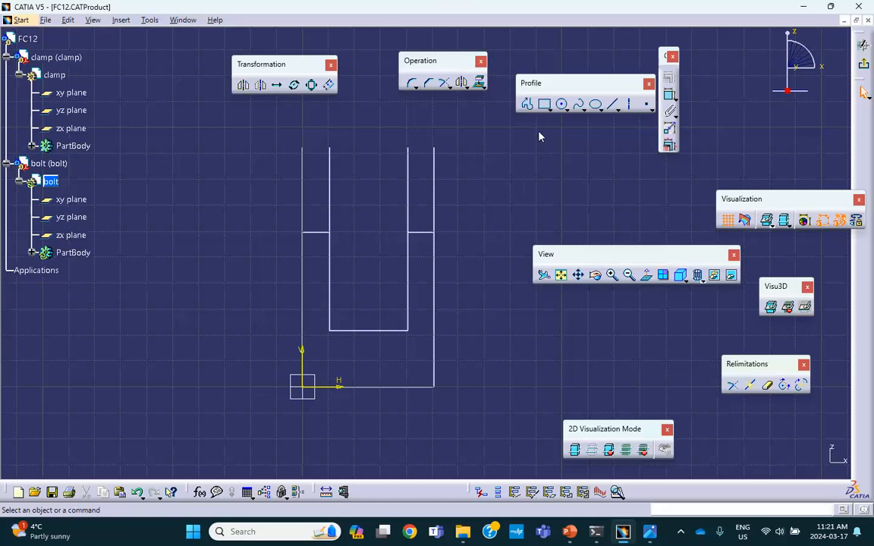
Sketch the bolt's stepped half profile: a head about 0.4 wide outside the clamp and a thin shank about 2.8 long crossing both legs.
{"action": "left_click", "coordinate": [611, 107]}
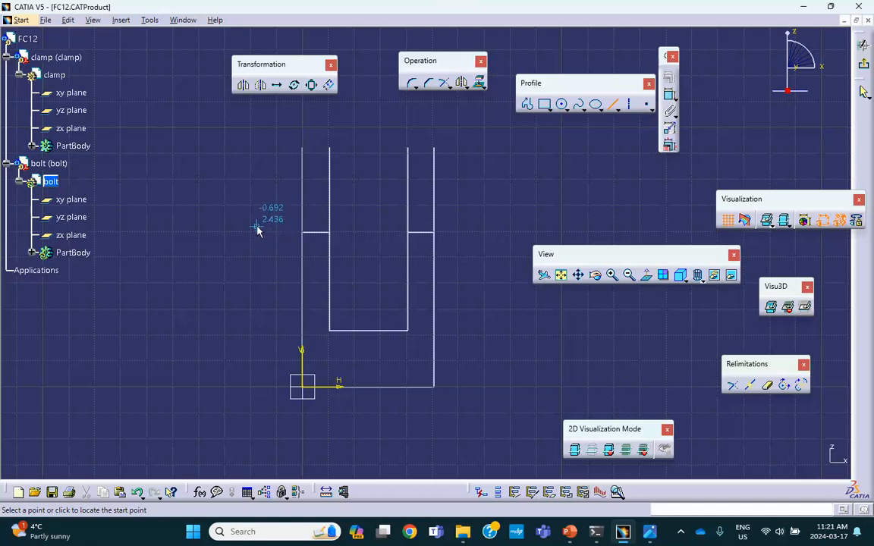
{"action": "left_click", "coordinate": [257, 226]}
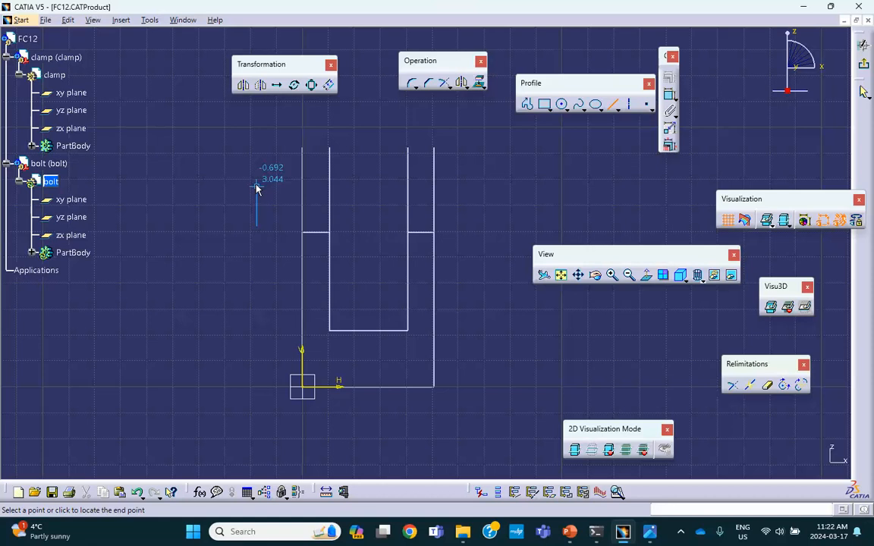
{"action": "left_click", "coordinate": [257, 184]}
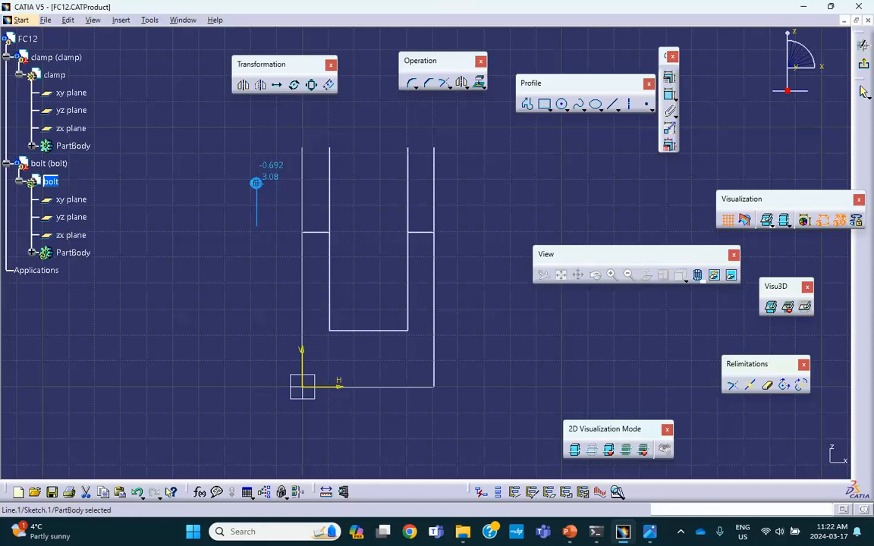
{"action": "left_click", "coordinate": [527, 104]}
{"action": "left_click", "coordinate": [256, 184]}
{"action": "left_click", "coordinate": [284, 184]}
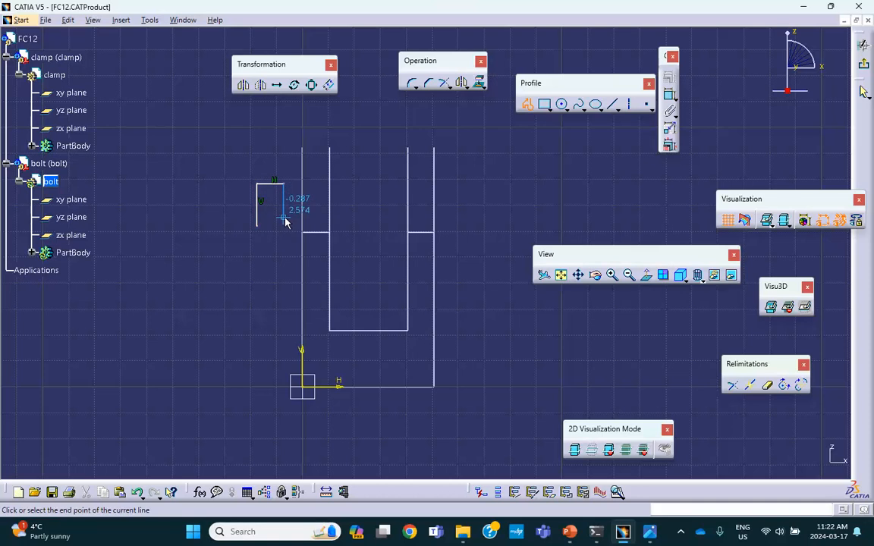
{"action": "left_click", "coordinate": [284, 218]}
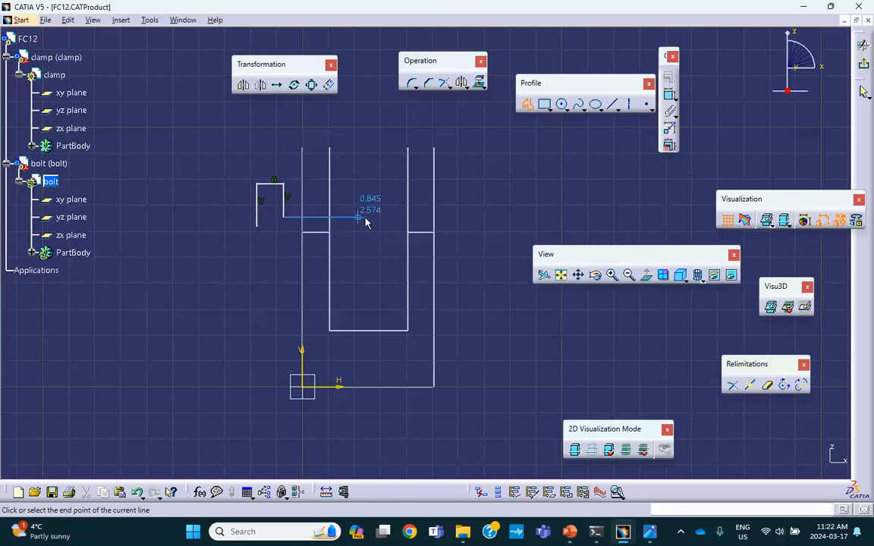
{"action": "left_click", "coordinate": [465, 218]}
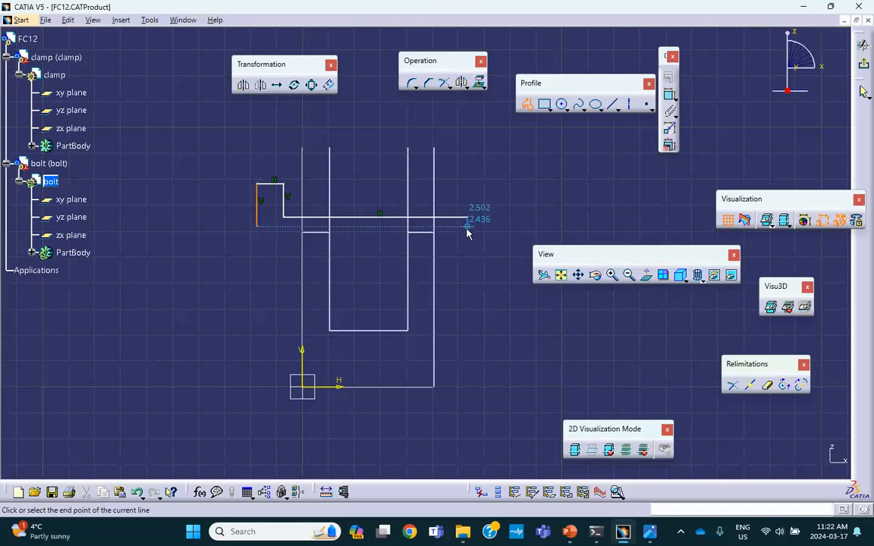
{"action": "left_click", "coordinate": [467, 229]}
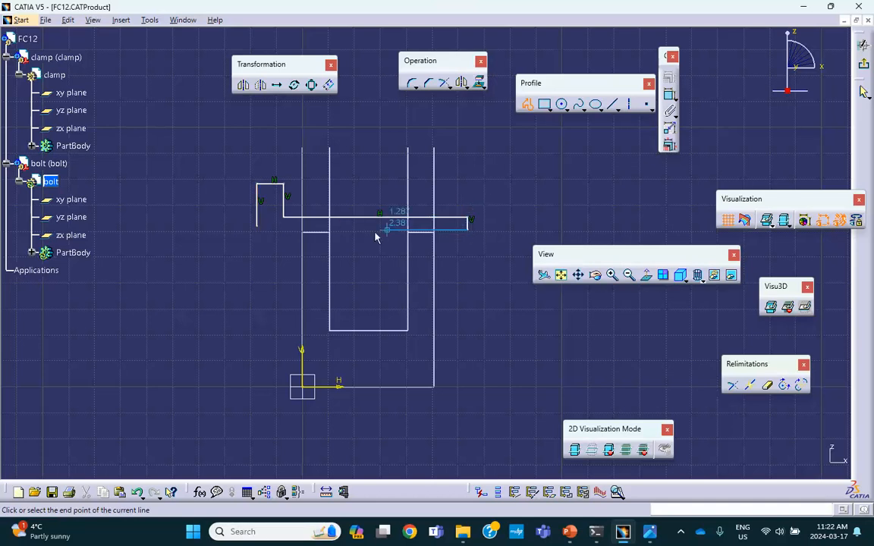
{"action": "left_click", "coordinate": [255, 229]}
Make the two loose end points at the bolt head's open corner coincident to close the profile.
{"action": "mouse_move", "coordinate": [224, 182]}
{"action": "middle_mouse_down"}
{"action": "mouse_move", "coordinate": [237, 162]}
{"action": "mouse_move", "coordinate": [295, 185]}
{"action": "middle_mouse_up"}
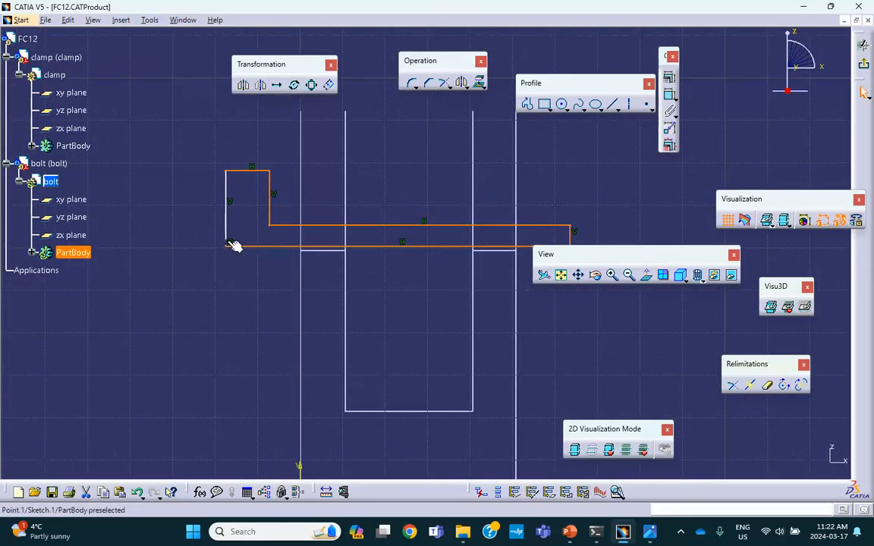
{"action": "left_click", "coordinate": [226, 242]}
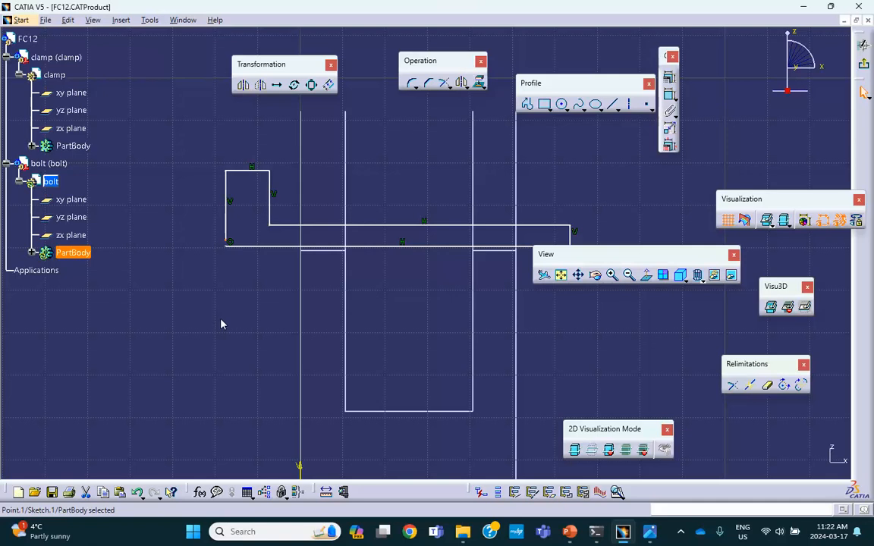
{"action": "left_click", "coordinate": [223, 246], "text": "ctrl"}
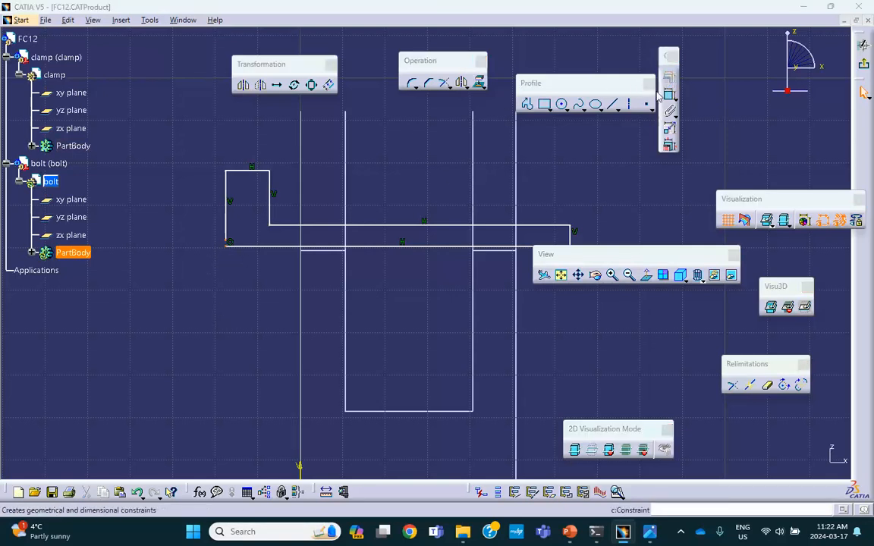
{"action": "left_click", "coordinate": [658, 93]}
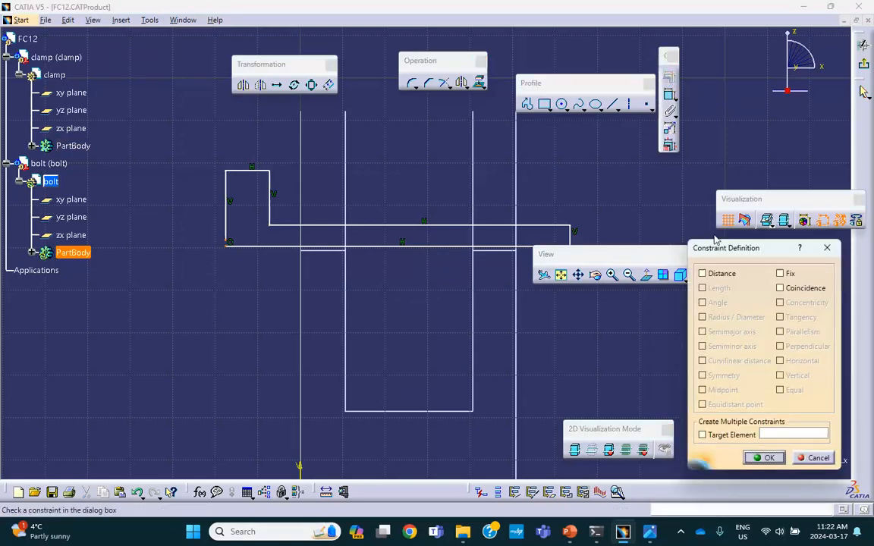
{"action": "left_click", "coordinate": [780, 290]}
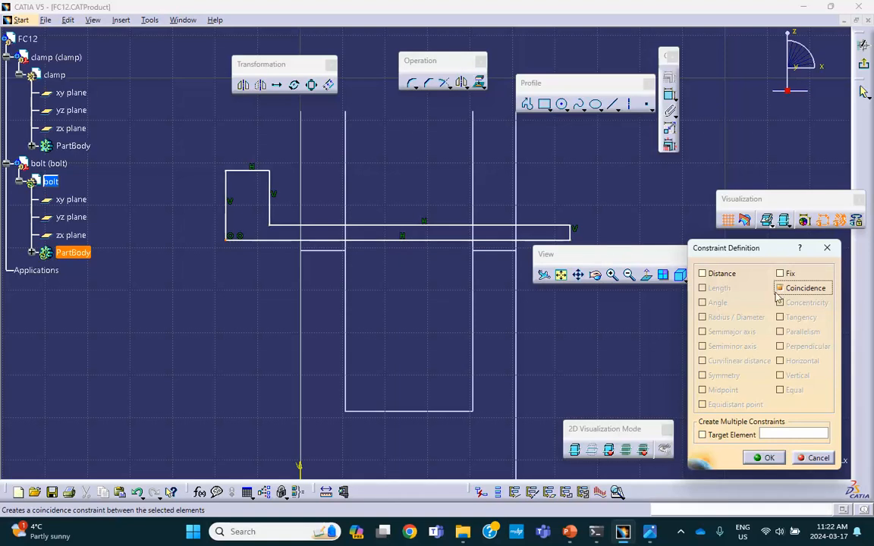
{"action": "left_click", "coordinate": [763, 457]}
Make the profile's long base line coincident with the clamp leg's short horizontal edge and exit the sketch.
{"action": "left_click", "coordinate": [282, 240]}
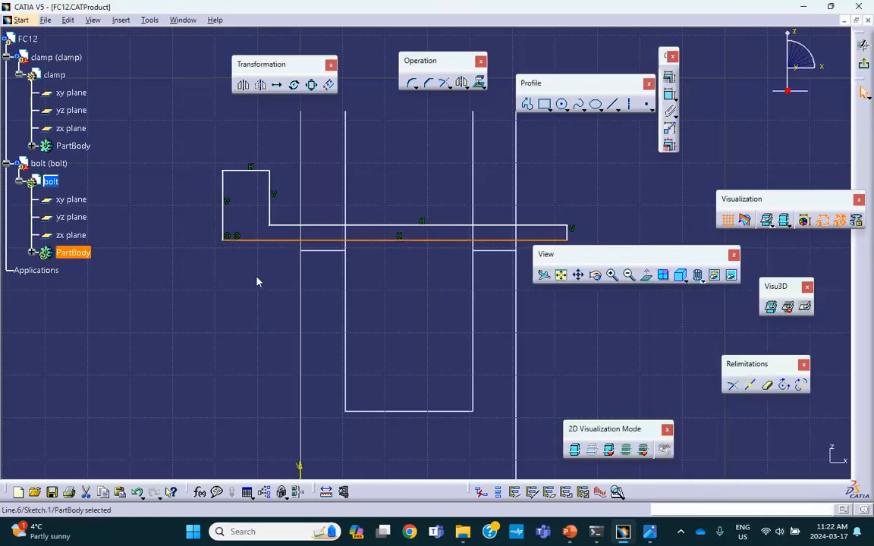
{"action": "left_click", "coordinate": [329, 251], "text": "ctrl"}
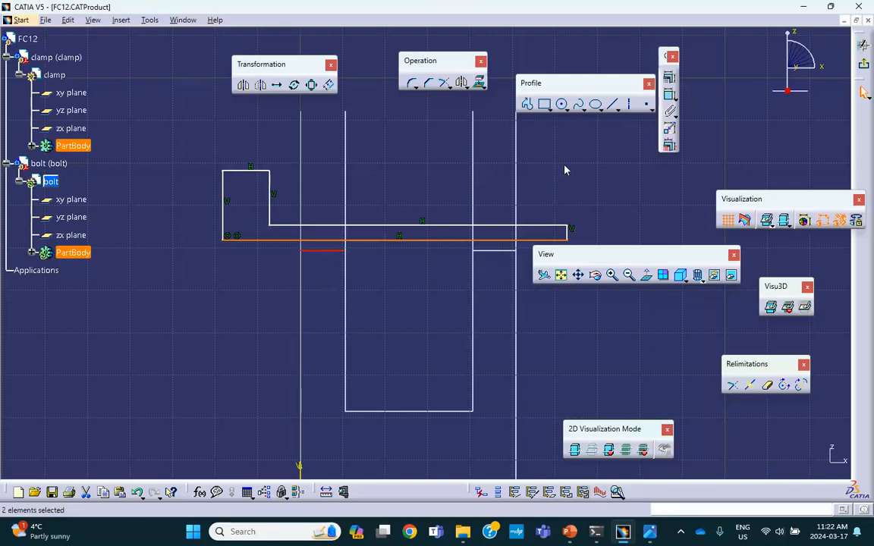
{"action": "left_click", "coordinate": [669, 77]}
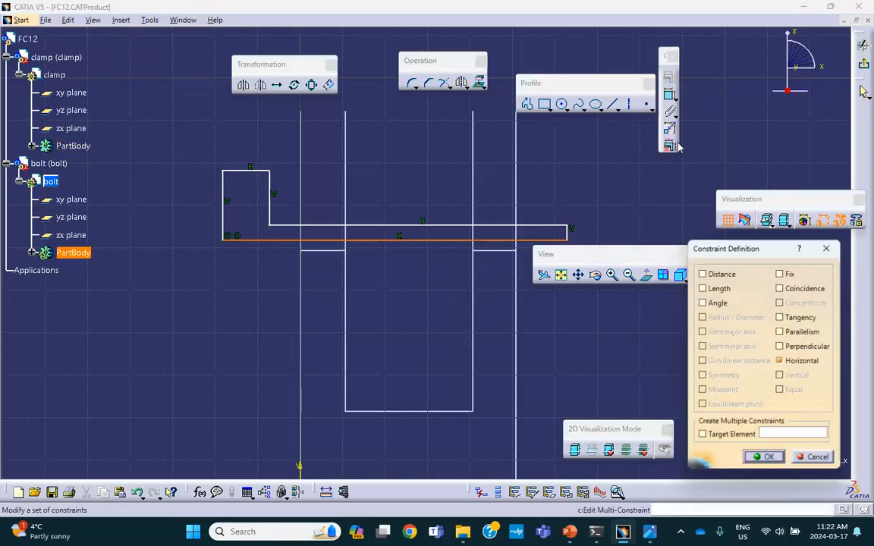
{"action": "left_click", "coordinate": [781, 288]}
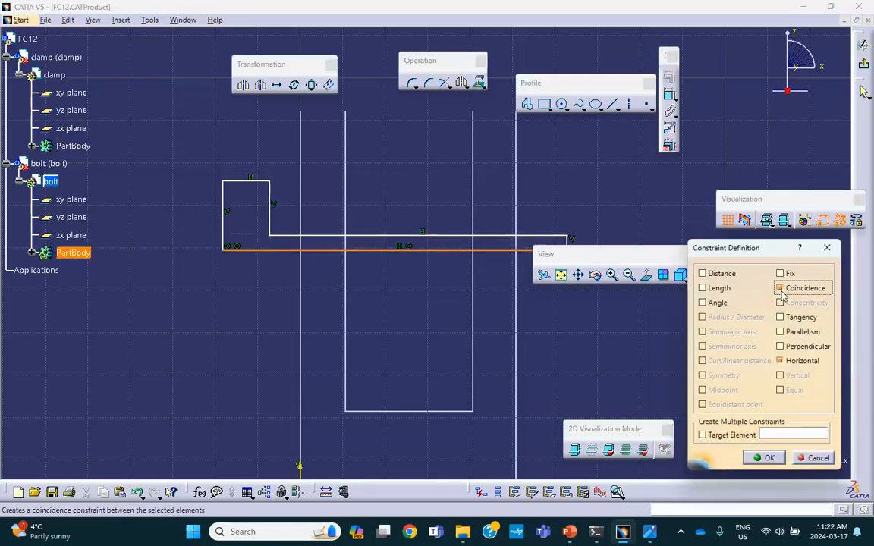
{"action": "left_click", "coordinate": [767, 459]}
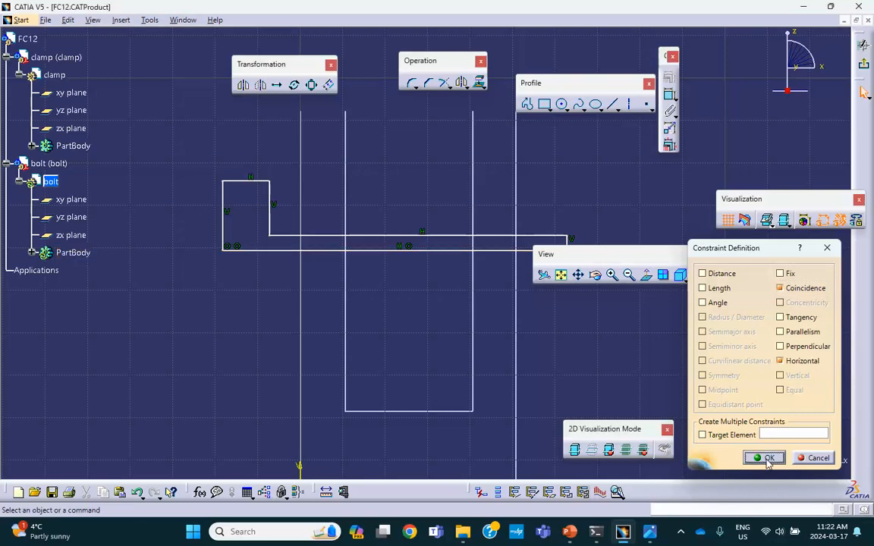
{"action": "left_click", "coordinate": [863, 92]}
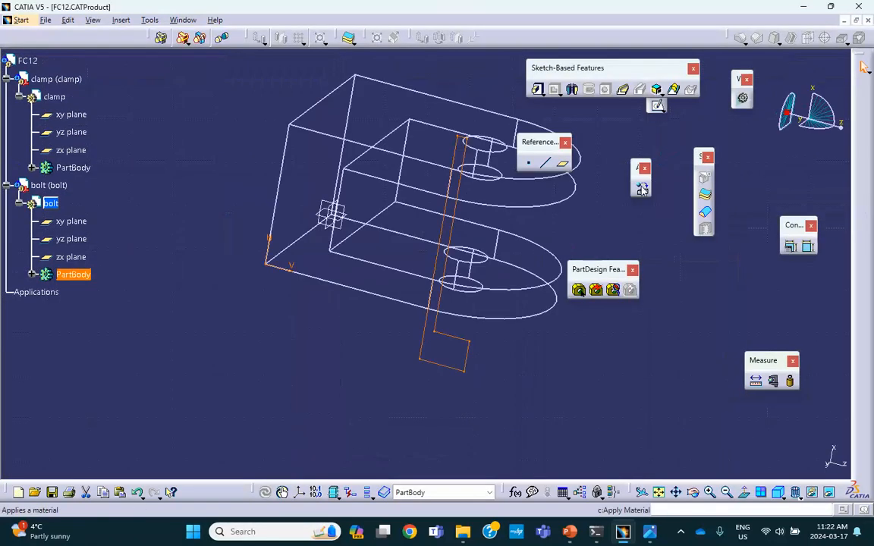
Undock the View toolbar and display the model in shading with edges.
{"action": "middle_click_drag", "start_coordinate": [437, 151], "coordinate": [428, 117]}
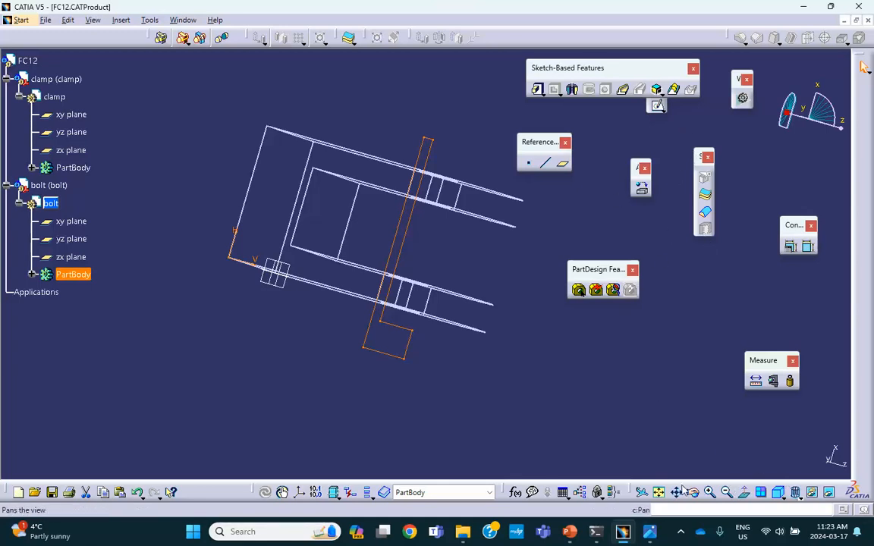
{"action": "left_click_drag", "start_coordinate": [630, 495], "coordinate": [561, 413]}
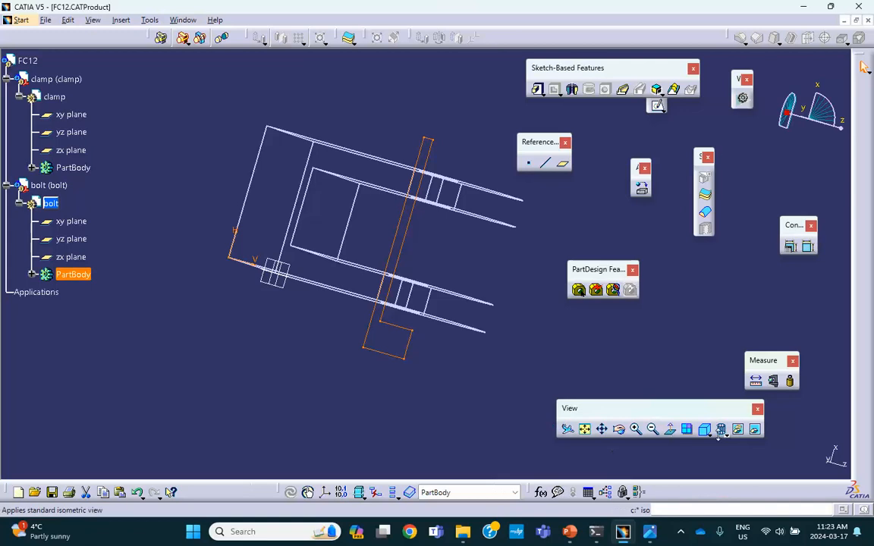
{"action": "left_click", "coordinate": [721, 431]}
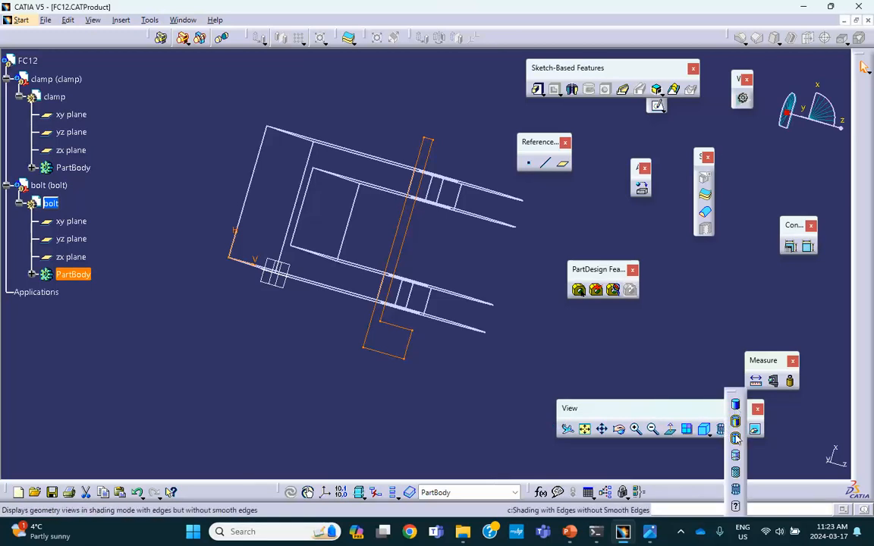
{"action": "left_click", "coordinate": [735, 421]}
{"action": "middle_click_drag", "start_coordinate": [308, 238], "coordinate": [367, 256]}
{"action": "left_click", "coordinate": [450, 237]}
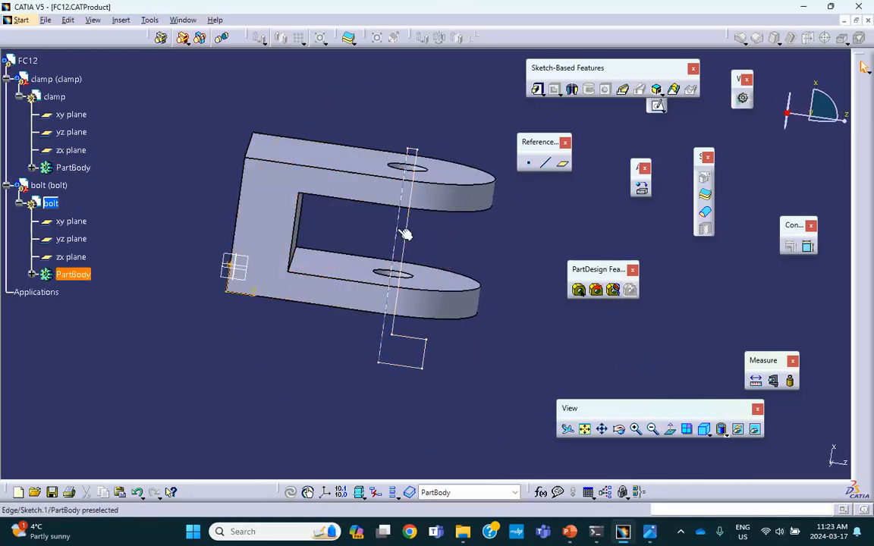
Revolve the bolt profile 360 degrees with the Shaft command, using the profile's long base line as the axis.
{"action": "left_click", "coordinate": [571, 89]}
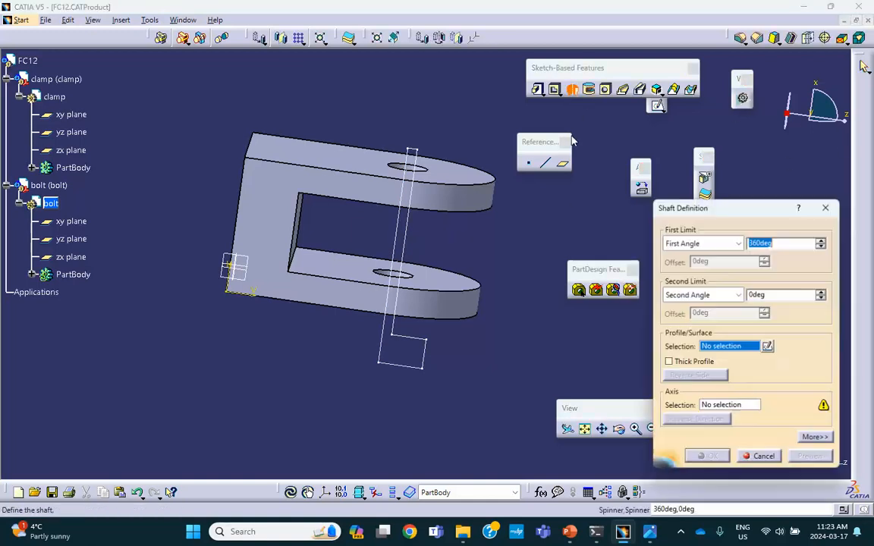
{"action": "left_click", "coordinate": [404, 229]}
{"action": "left_click", "coordinate": [404, 229]}
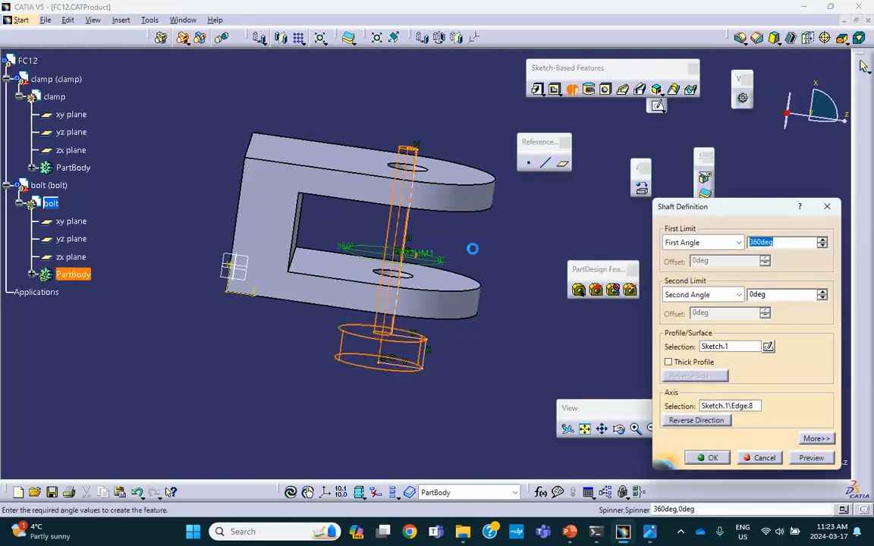
{"action": "left_click", "coordinate": [713, 458]}
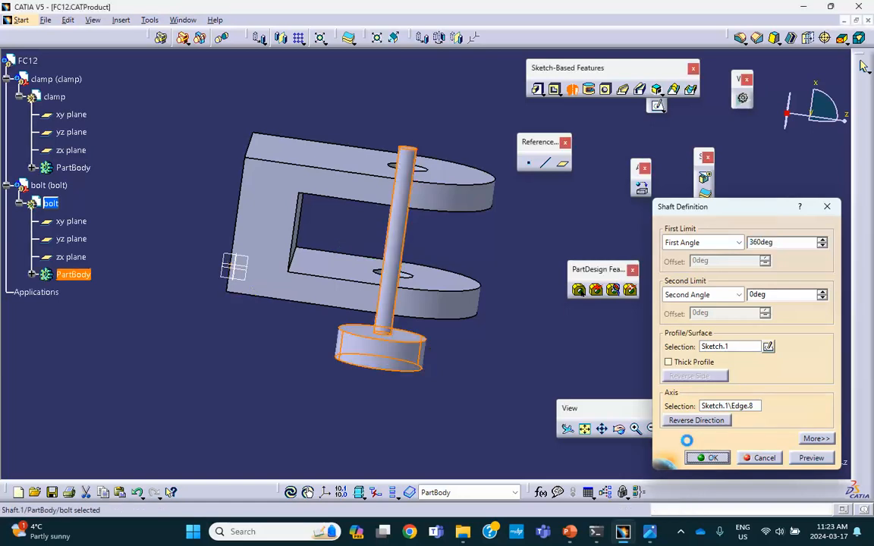
Reopen the sketch under the bolt's shaft feature, move the shank's outer line away from the axis to thicken it, and exit the sketch.
{"action": "middle_click_drag", "start_coordinate": [540, 289], "coordinate": [515, 243]}
{"action": "middle_click_drag", "start_coordinate": [421, 232], "coordinate": [394, 201]}
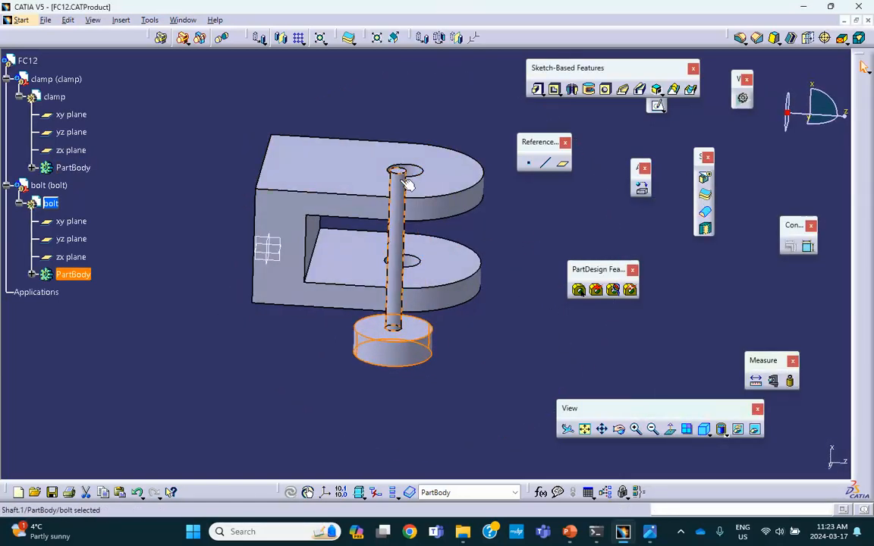
{"action": "left_click", "coordinate": [402, 182]}
{"action": "left_click", "coordinate": [32, 274]}
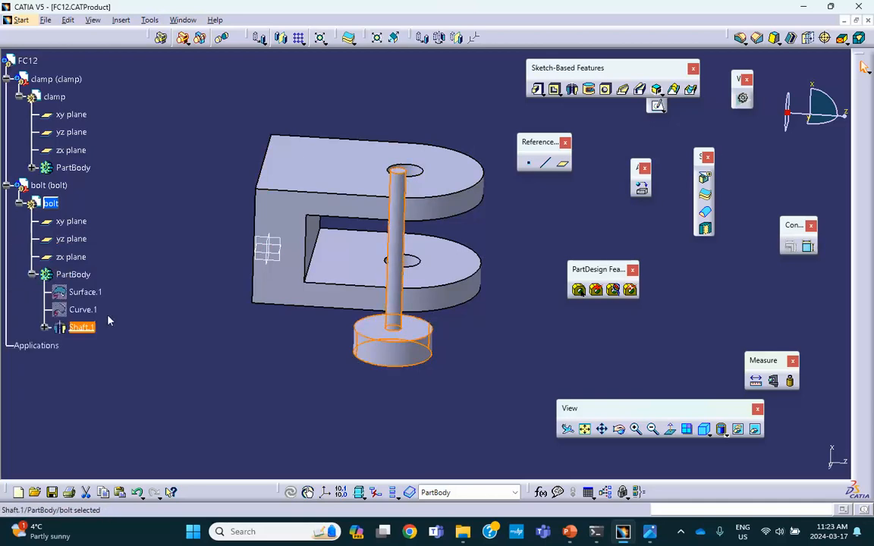
{"action": "left_click", "coordinate": [44, 327]}
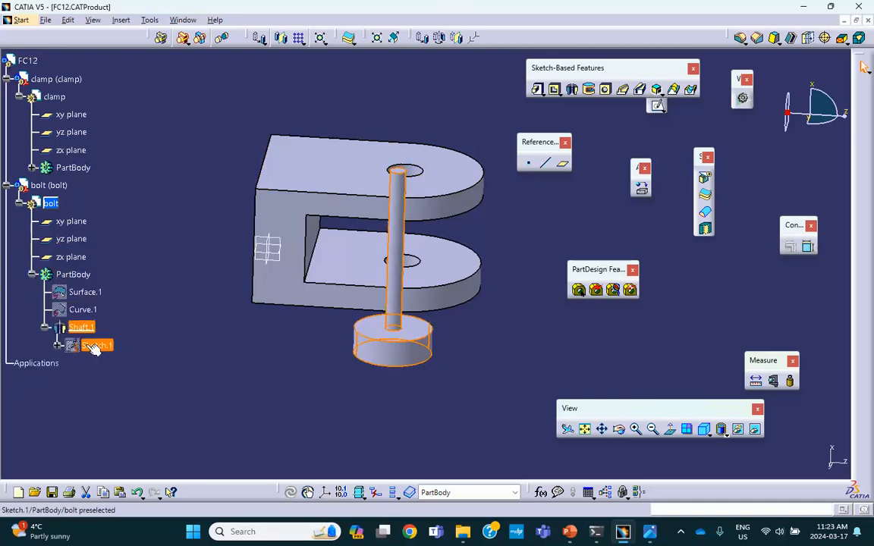
{"action": "double_click", "coordinate": [97, 345]}
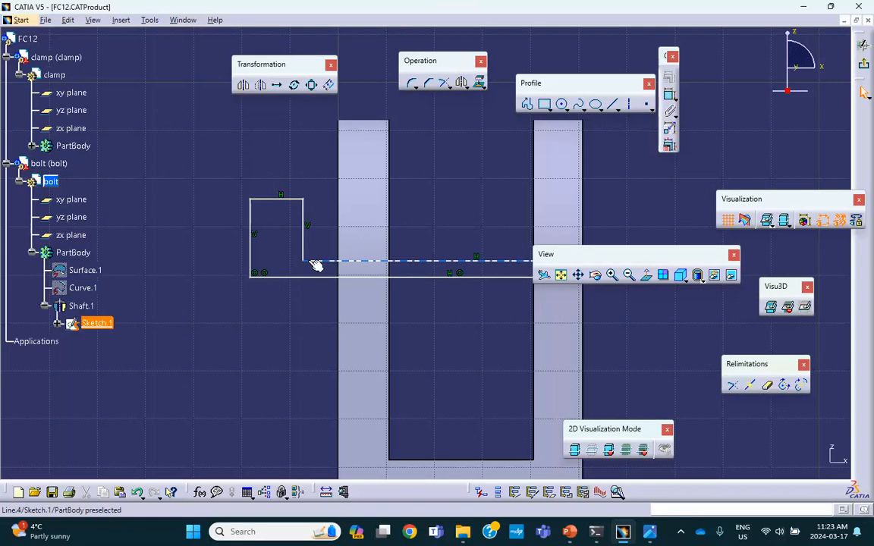
{"action": "left_click_drag", "start_coordinate": [305, 262], "coordinate": [303, 251]}
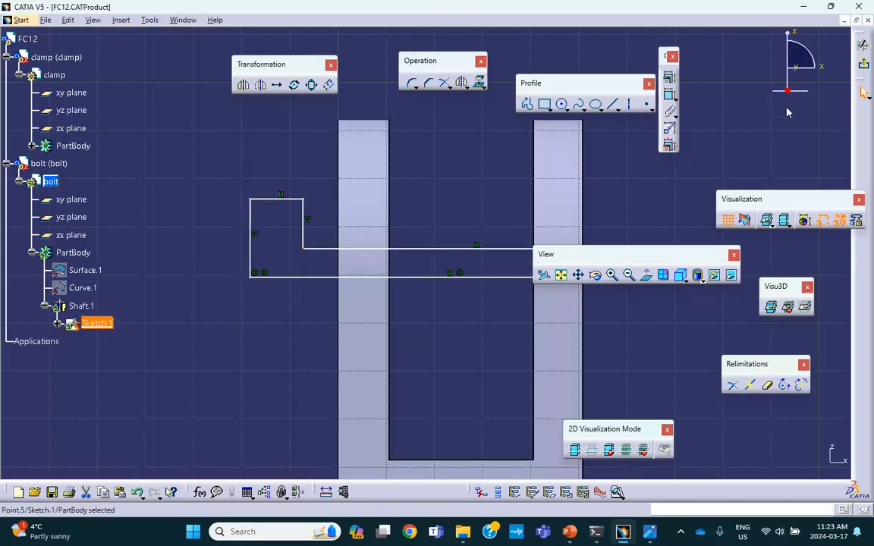
{"action": "left_click", "coordinate": [863, 64]}
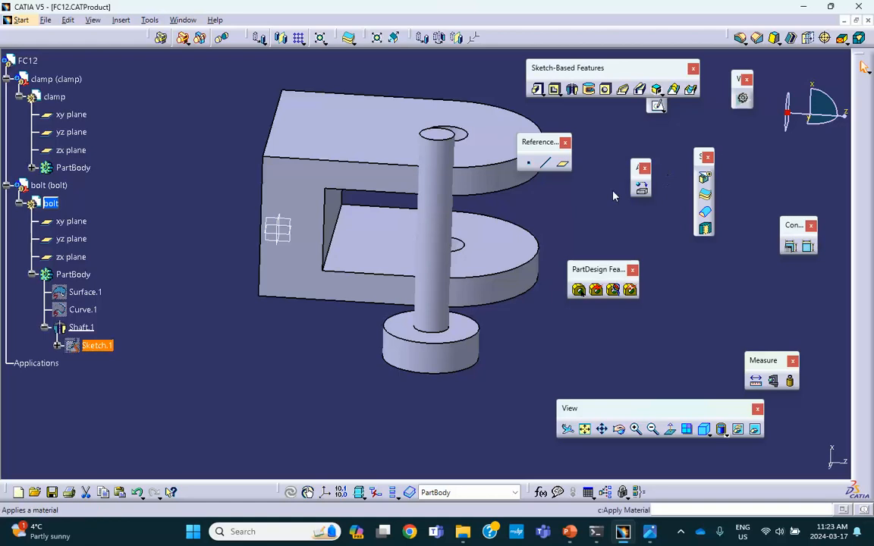
Activate the top-level FC12 product and try to save it.
{"action": "middle_click_drag", "start_coordinate": [502, 202], "coordinate": [443, 205]}
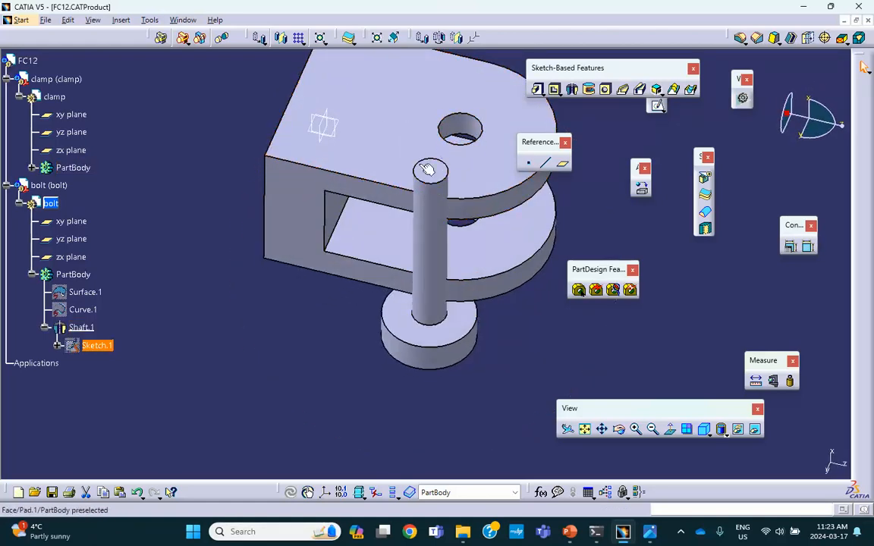
{"action": "middle_click_drag", "start_coordinate": [390, 263], "coordinate": [395, 213]}
{"action": "double_click", "coordinate": [28, 60]}
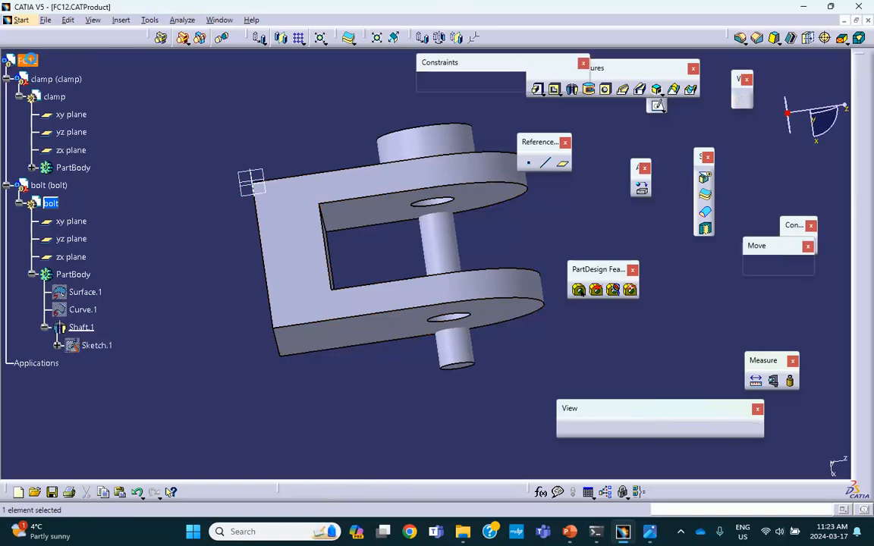
{"action": "left_click", "coordinate": [53, 493]}
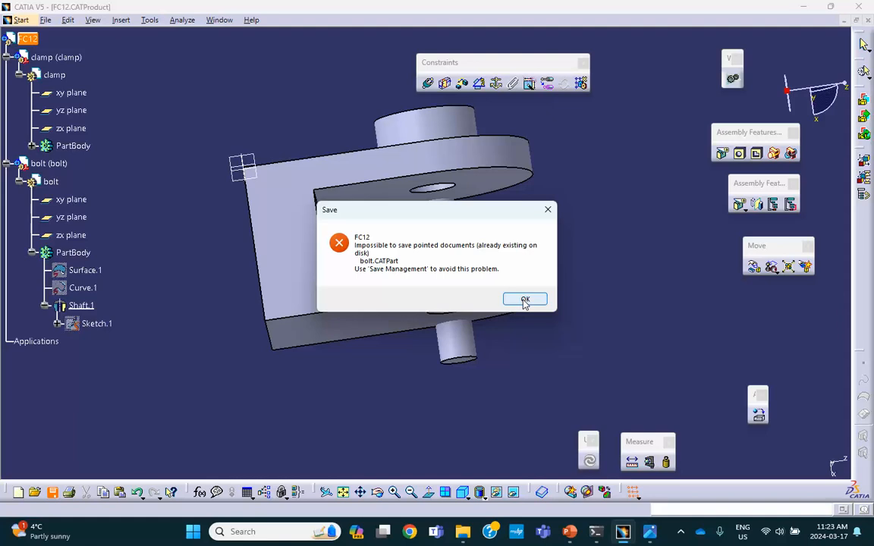
{"action": "left_click", "coordinate": [525, 300]}
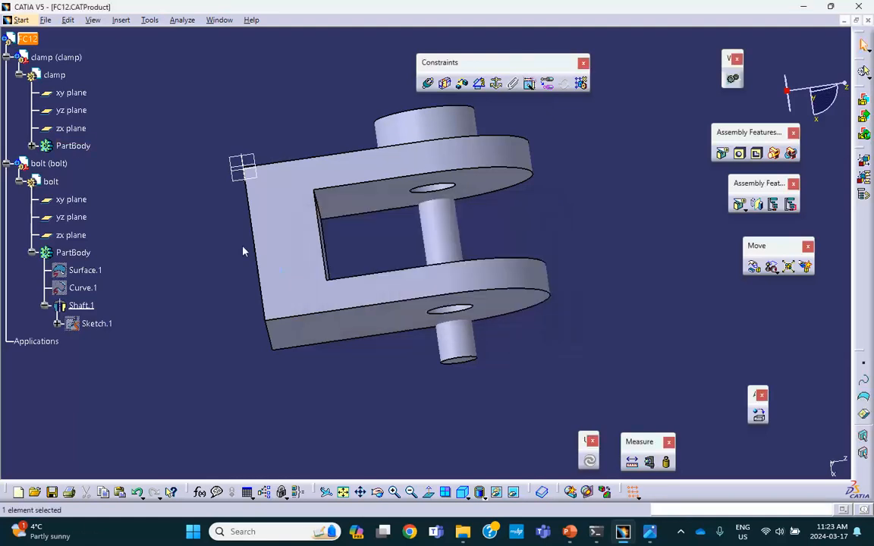
Collapse the bolt's PartBody branch in the tree and try to save the top-level FC12 product.
{"action": "left_click", "coordinate": [31, 252]}
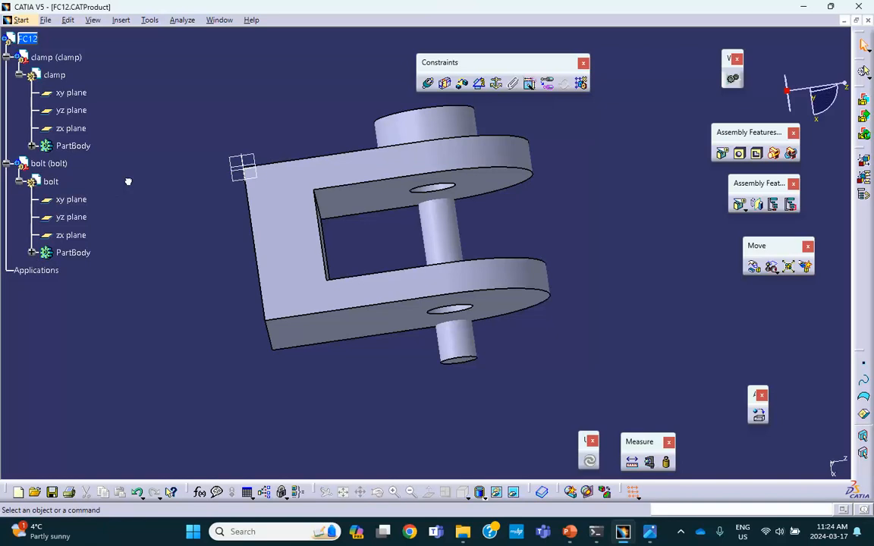
{"action": "left_click", "coordinate": [29, 40]}
{"action": "middle_click_drag", "start_coordinate": [317, 123], "coordinate": [365, 150]}
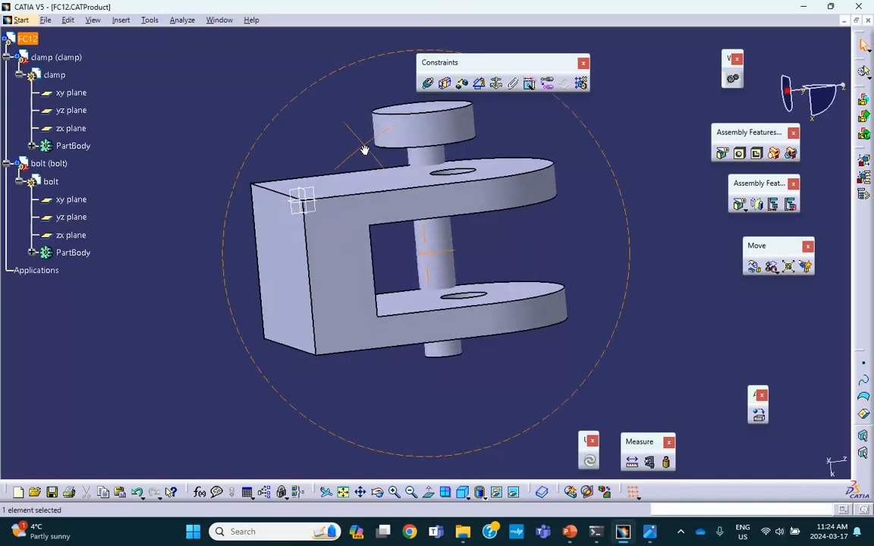
{"action": "left_click", "coordinate": [53, 491]}
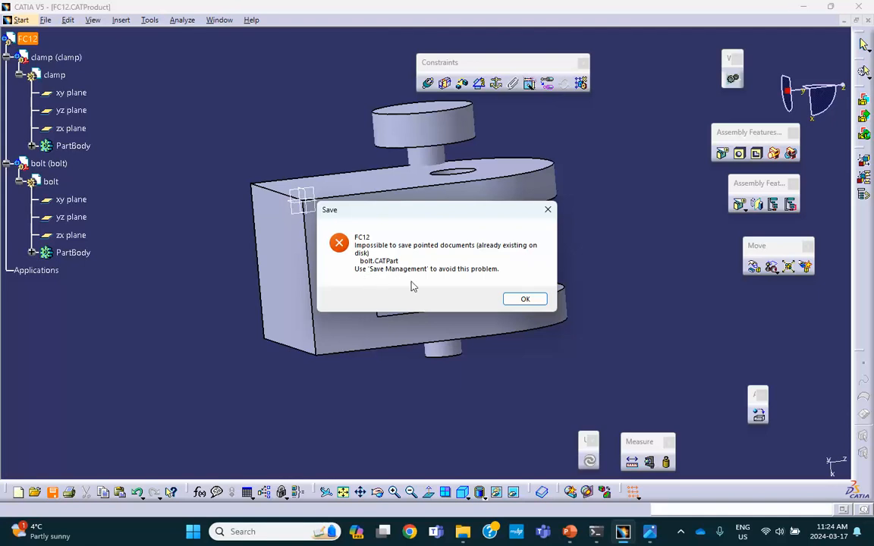
{"action": "left_click", "coordinate": [525, 300]}
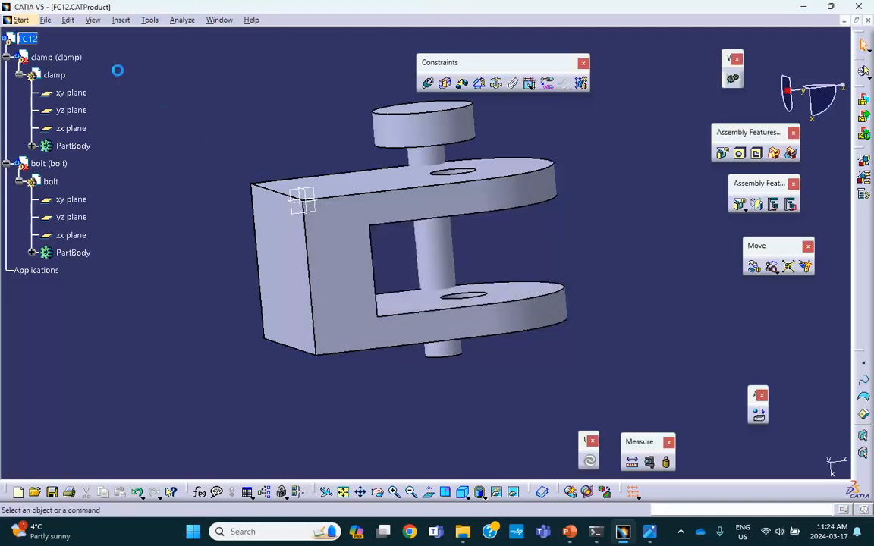
Through Save Management, assign the new bolt part the file name bolt-FC12 in the Activities CAD Week 10 W24 folder and save the assembly's documents.
{"action": "left_click", "coordinate": [46, 20]}
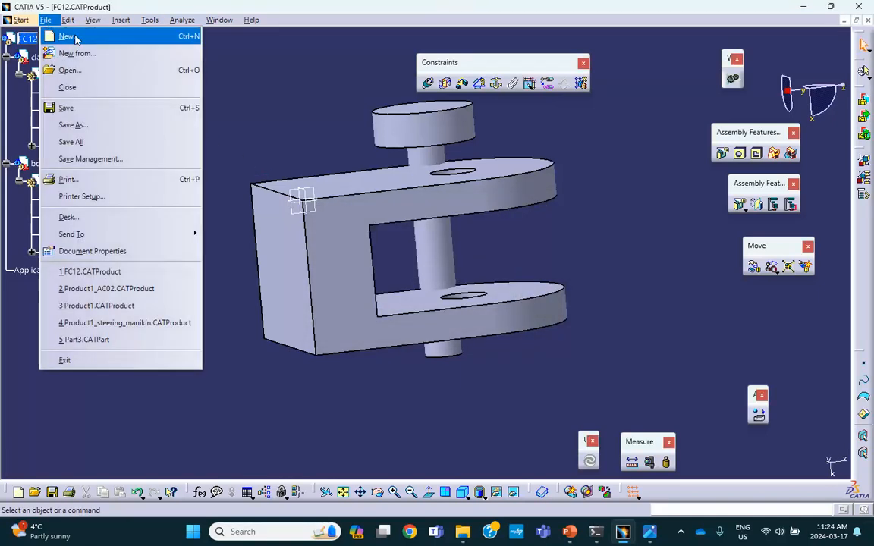
{"action": "left_click", "coordinate": [79, 157]}
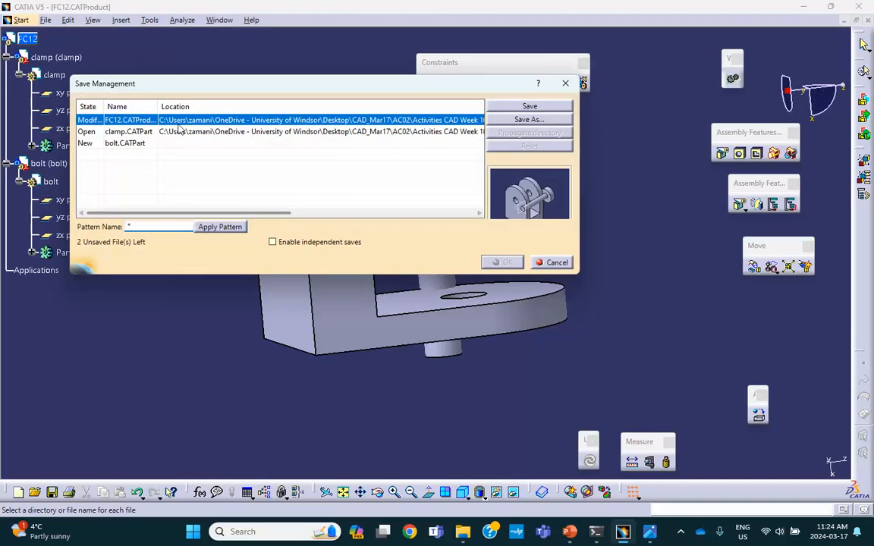
{"action": "left_click", "coordinate": [130, 144]}
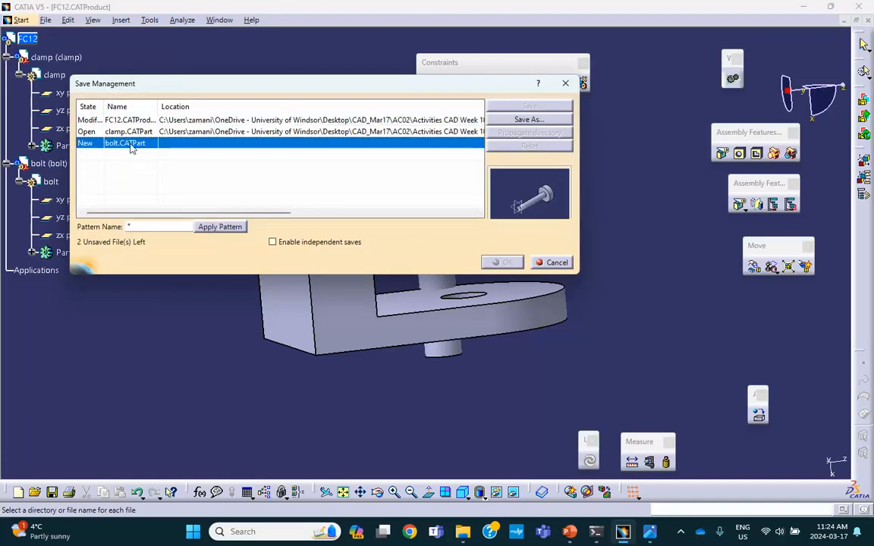
{"action": "left_click", "coordinate": [518, 119]}
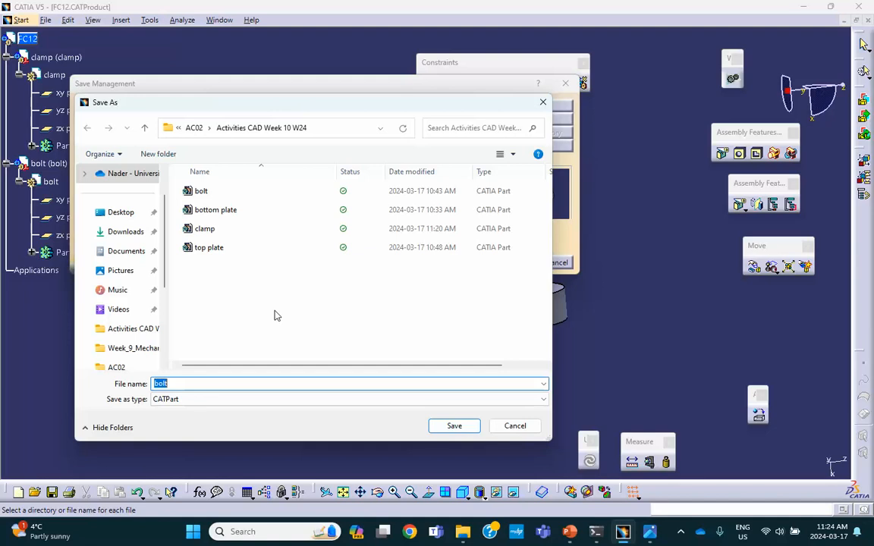
{"action": "left_click", "coordinate": [170, 384]}
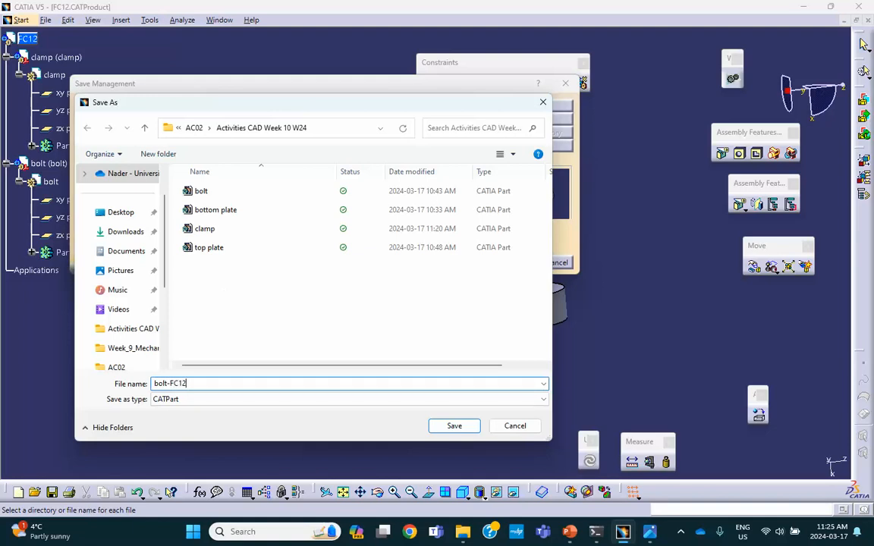
{"action": "left_click", "coordinate": [455, 428]}
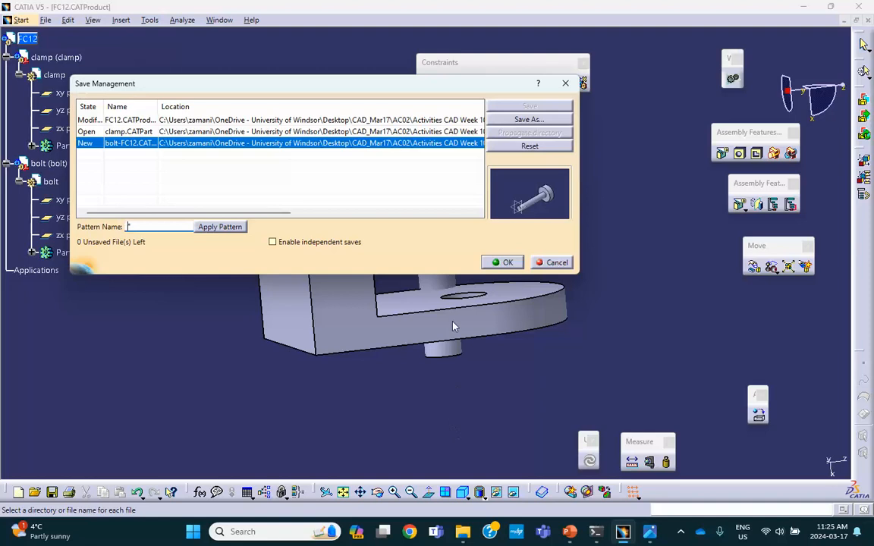
{"action": "left_click", "coordinate": [508, 262]}
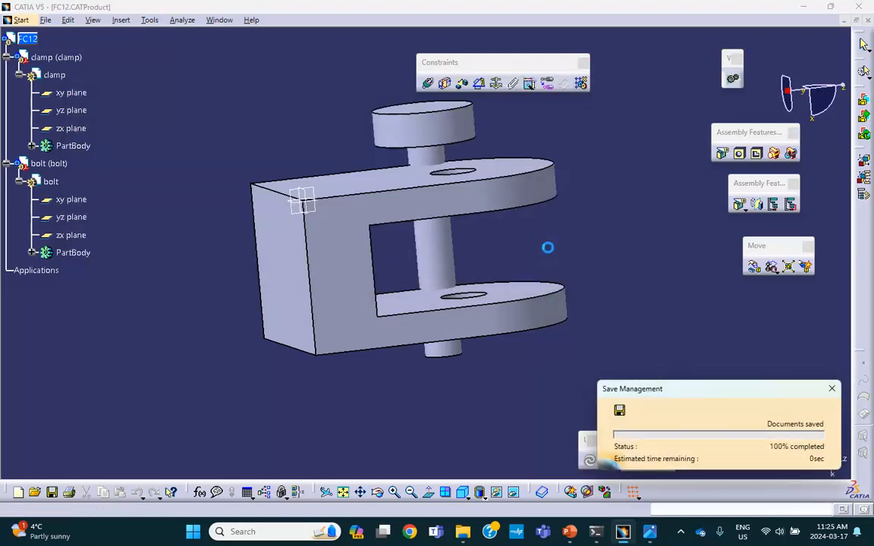
Insert a new part into the top-level FC12 product.
{"action": "middle_click_drag", "start_coordinate": [279, 170], "coordinate": [193, 121]}
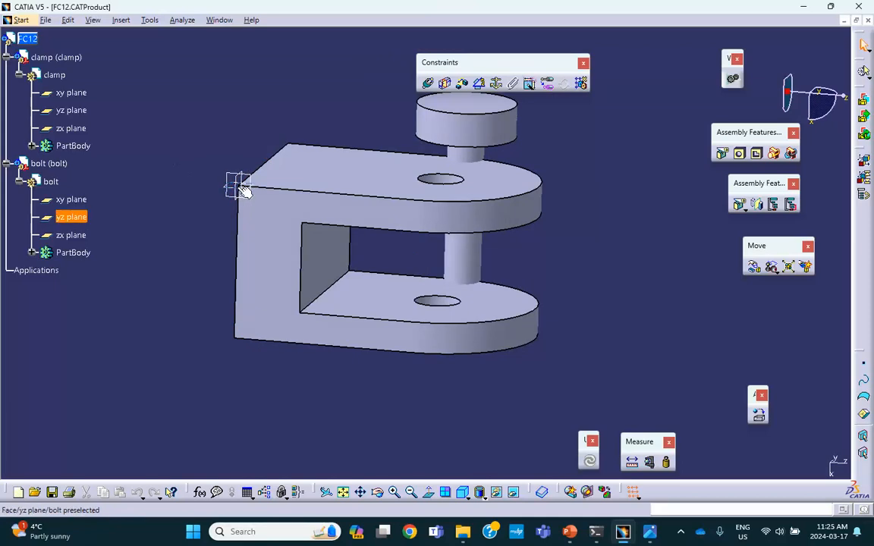
{"action": "middle_click_drag", "start_coordinate": [175, 170], "coordinate": [129, 177]}
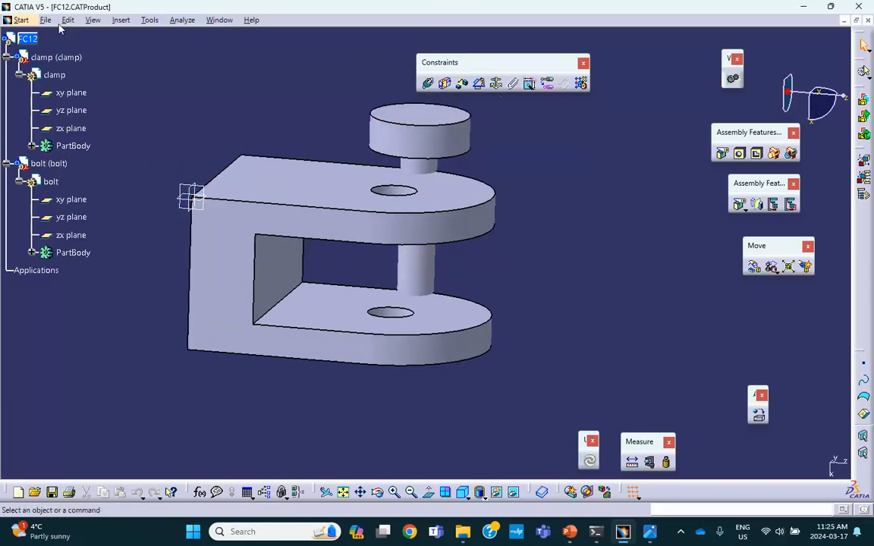
{"action": "left_click", "coordinate": [122, 21]}
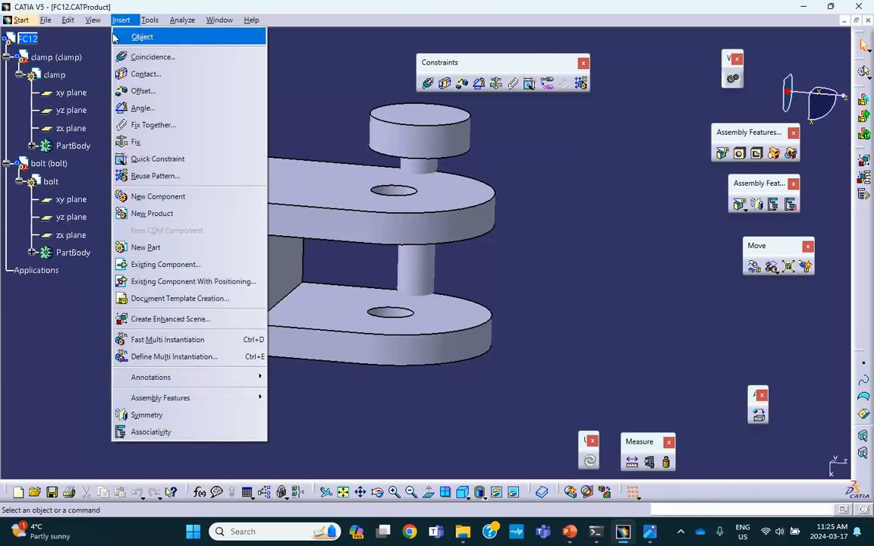
{"action": "left_click", "coordinate": [151, 252]}
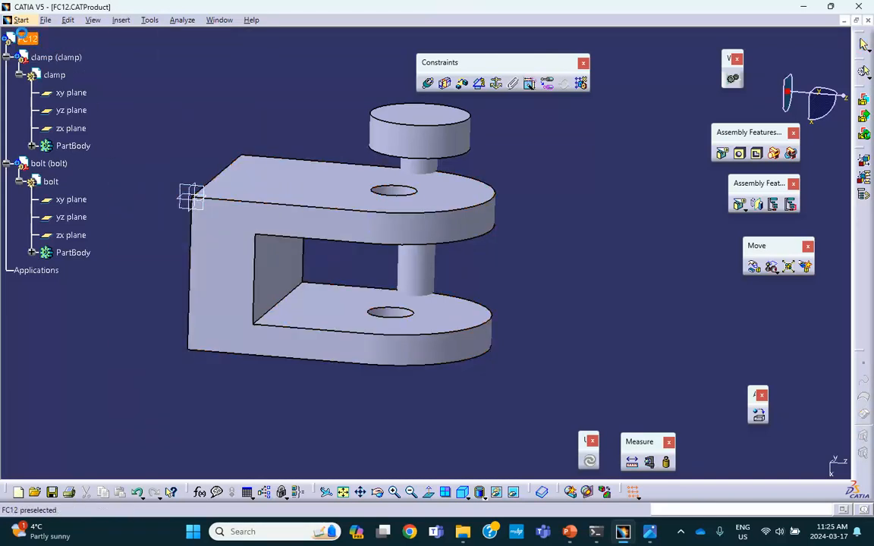
{"action": "left_click", "coordinate": [527, 307]}
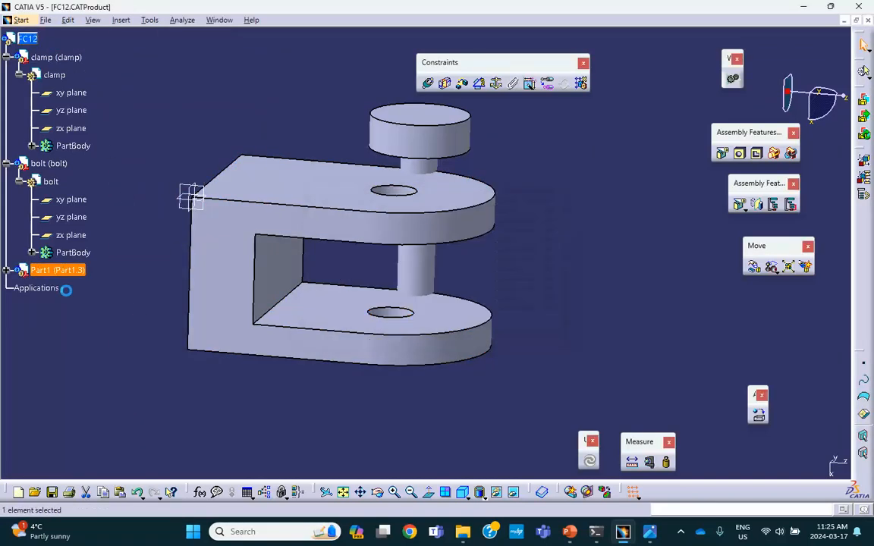
Expand the new part and set both its part number and its instance name to nut.
{"action": "left_click", "coordinate": [6, 270]}
{"action": "right_click", "coordinate": [60, 265]}
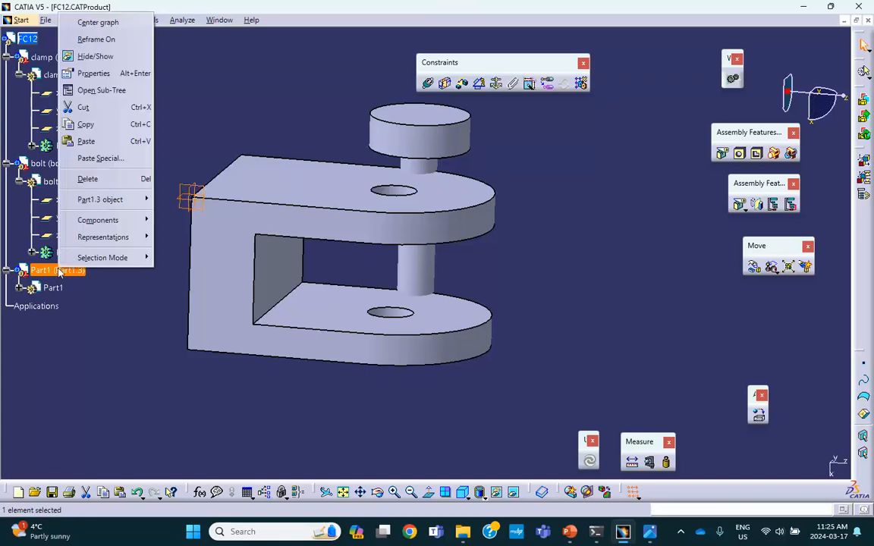
{"action": "left_click", "coordinate": [93, 73]}
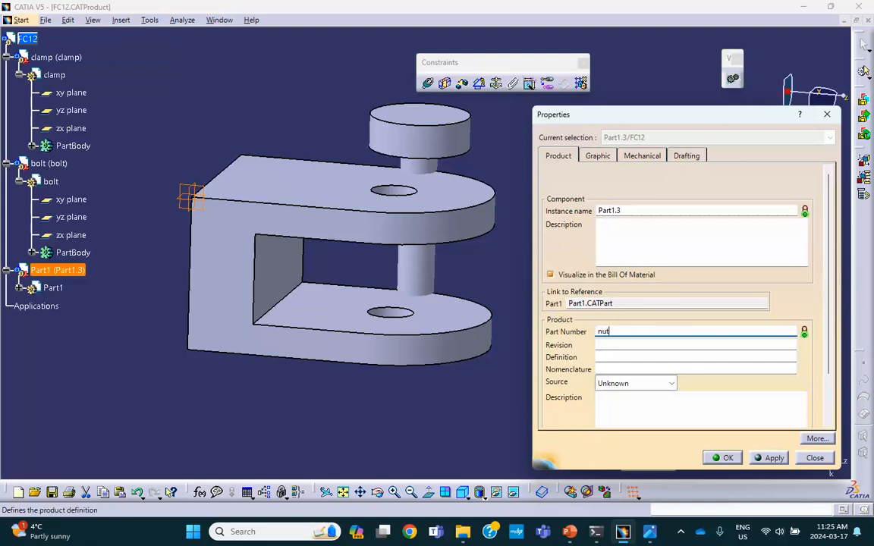
{"action": "left_click_drag", "start_coordinate": [627, 211], "coordinate": [567, 212]}
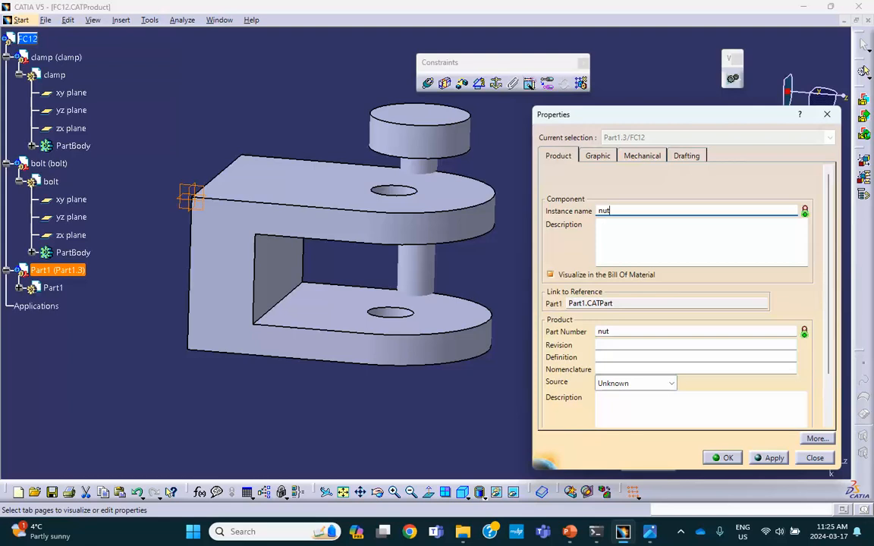
{"action": "left_click", "coordinate": [726, 458]}
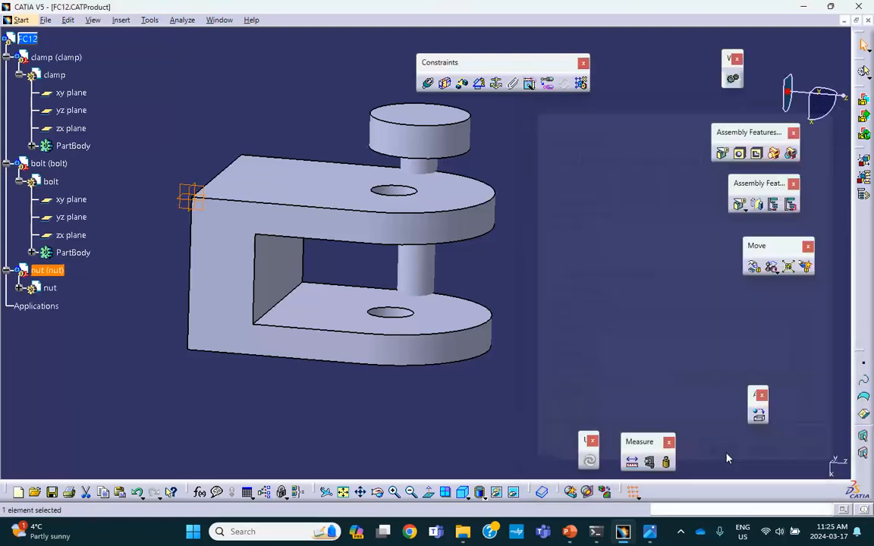
Activate the nut part for editing and open a sketch on the free end face of the bolt's shank.
{"action": "double_click", "coordinate": [45, 290]}
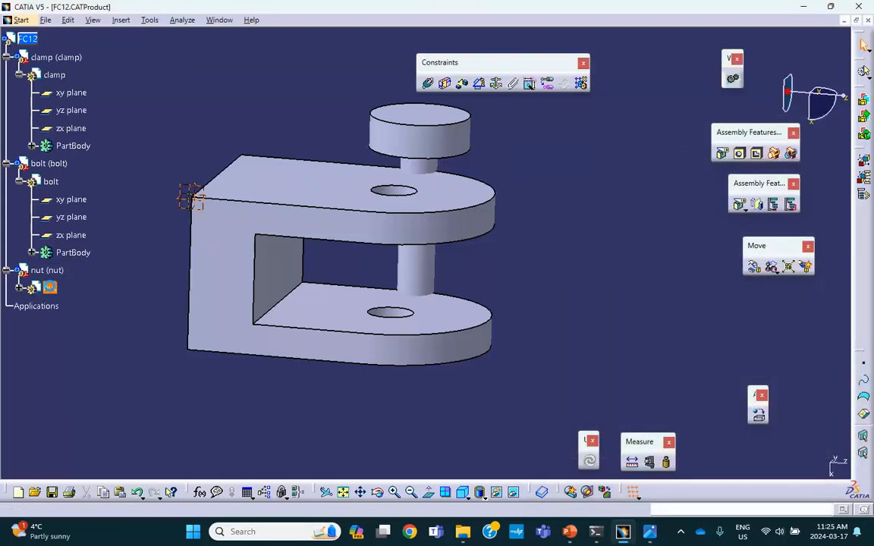
{"action": "middle_click_drag", "start_coordinate": [161, 253], "coordinate": [470, 102]}
{"action": "middle_click_drag", "start_coordinate": [376, 216], "coordinate": [410, 116]}
{"action": "left_click", "coordinate": [442, 347]}
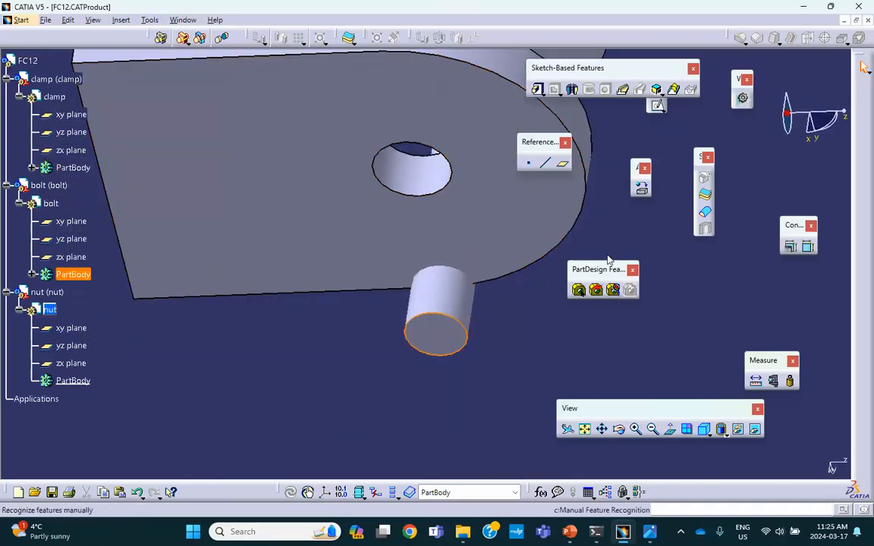
{"action": "left_click", "coordinate": [656, 105]}
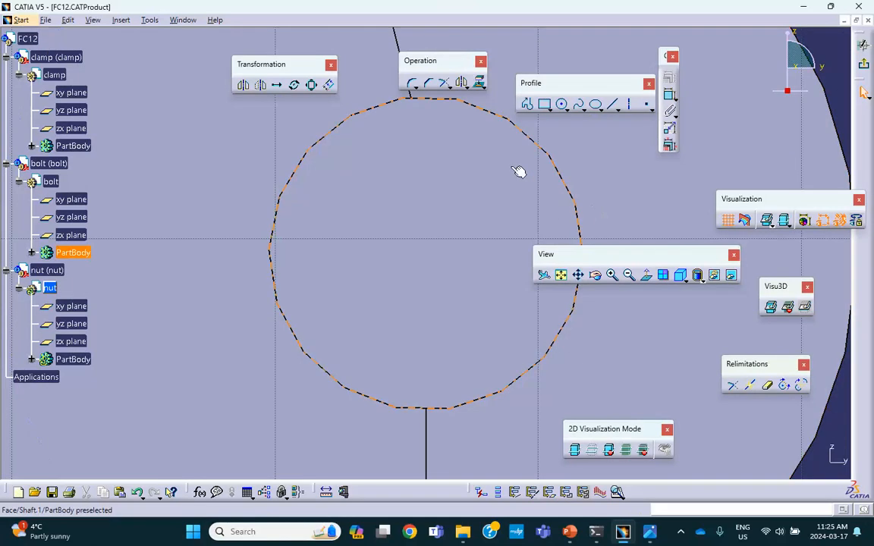
Project the circular outline of the bolt's end face into the nut sketch.
{"action": "mouse_move", "coordinate": [518, 171]}
{"action": "middle_mouse_down"}
{"action": "mouse_move", "coordinate": [503, 156]}
{"action": "mouse_move", "coordinate": [519, 287]}
{"action": "mouse_move", "coordinate": [425, 258]}
{"action": "mouse_move", "coordinate": [386, 286]}
{"action": "middle_mouse_up"}
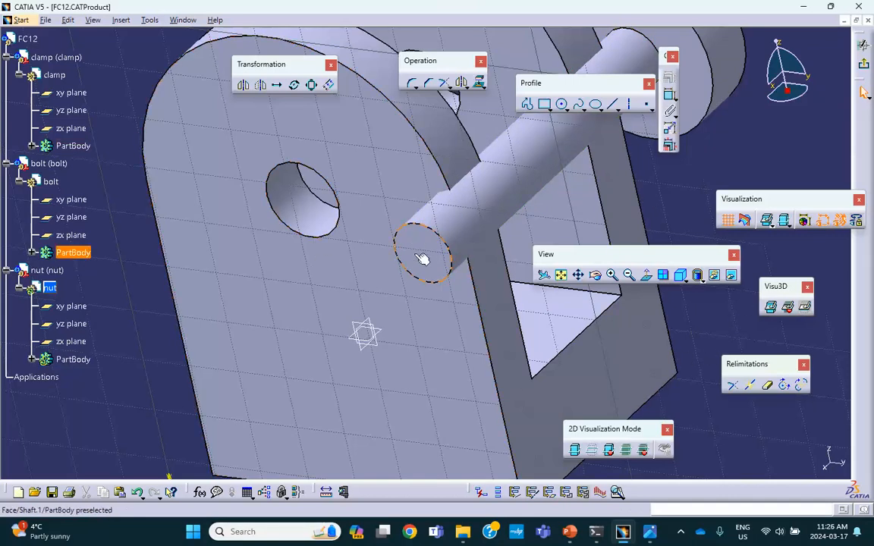
{"action": "left_click", "coordinate": [479, 82]}
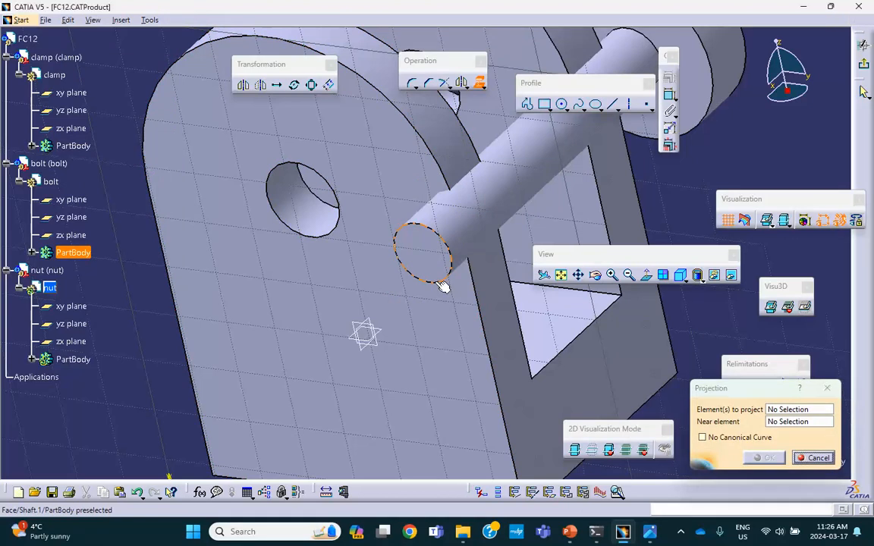
{"action": "left_click", "coordinate": [666, 366]}
{"action": "left_click", "coordinate": [764, 458]}
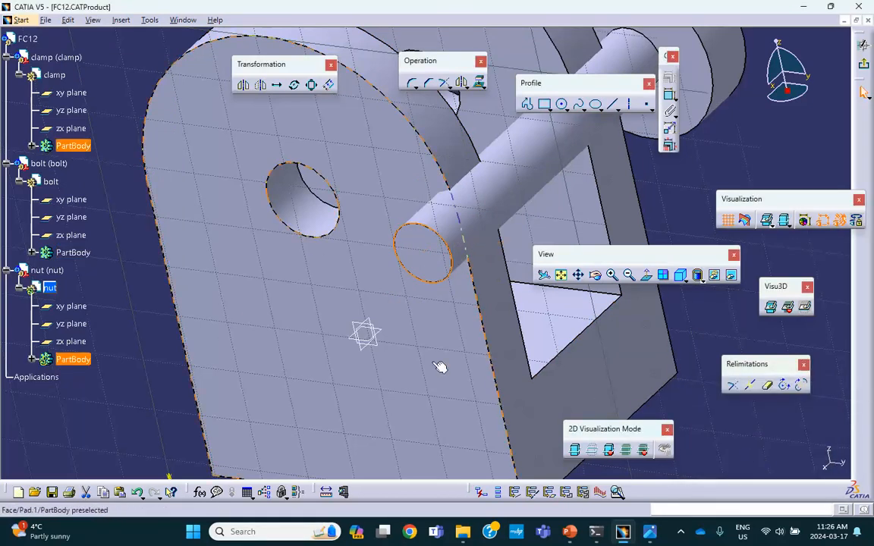
Sketch a larger circle concentric with the projected bolt outline and exit the sketch.
{"action": "middle_click_drag", "start_coordinate": [427, 356], "coordinate": [443, 287]}
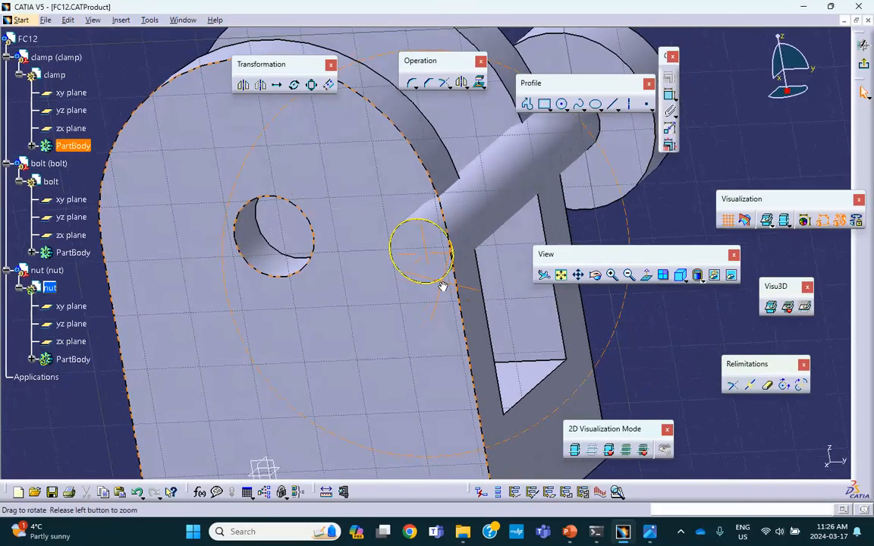
{"action": "left_click", "coordinate": [647, 276]}
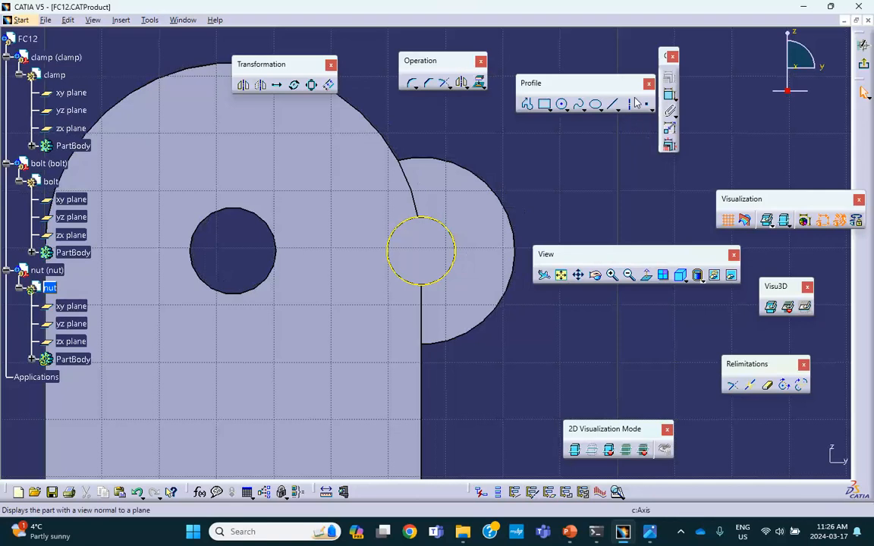
{"action": "left_click", "coordinate": [560, 106]}
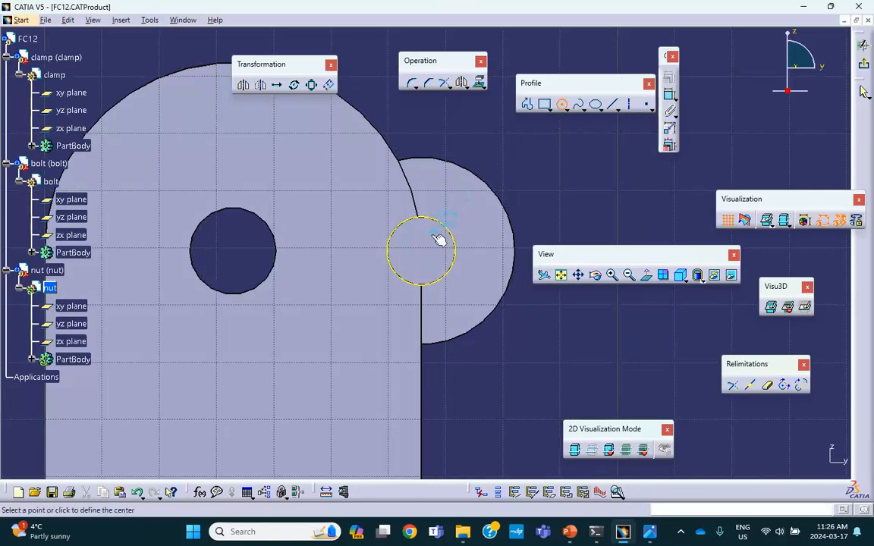
{"action": "left_click", "coordinate": [431, 254]}
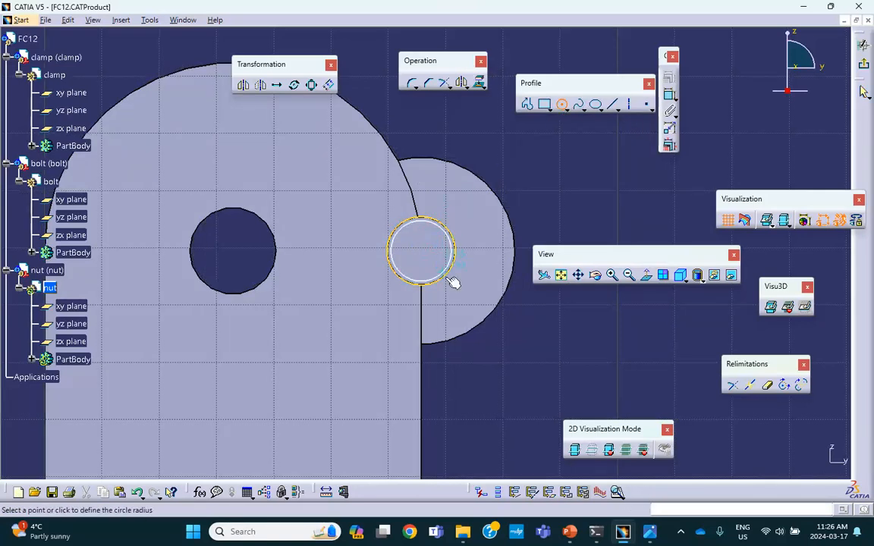
{"action": "left_click", "coordinate": [464, 294]}
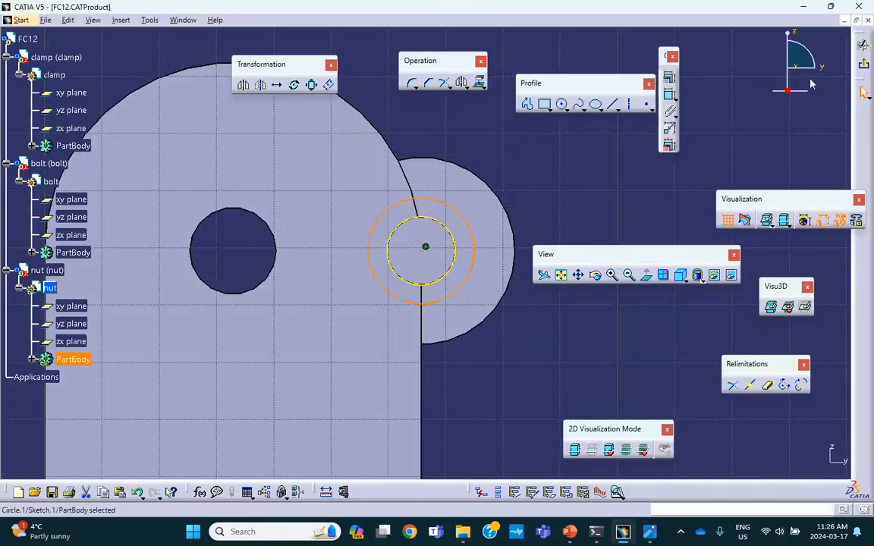
{"action": "left_click", "coordinate": [863, 63]}
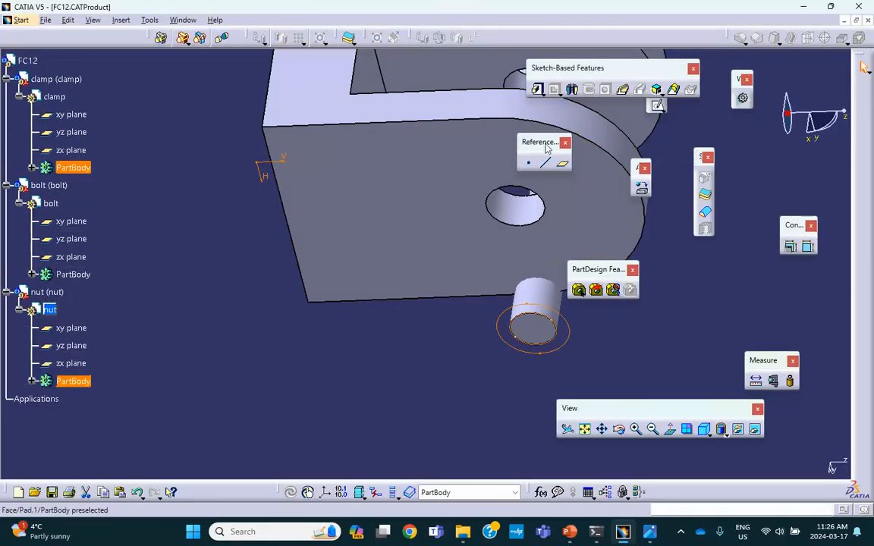
Pad the nut's ring-shaped sketch to a length of 0.3 in and reactivate the top-level FC12 product.
{"action": "left_click", "coordinate": [536, 91]}
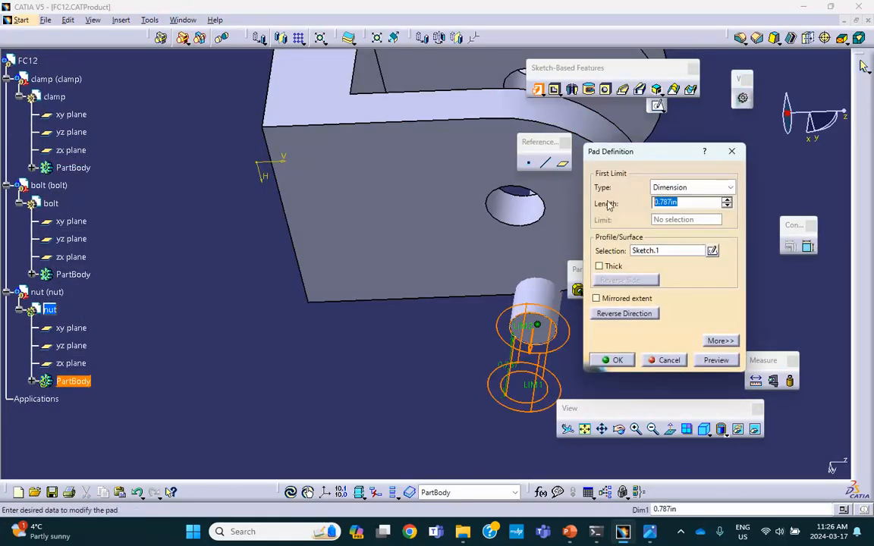
{"action": "type", "text": ".3"}
{"action": "left_click", "coordinate": [627, 360]}
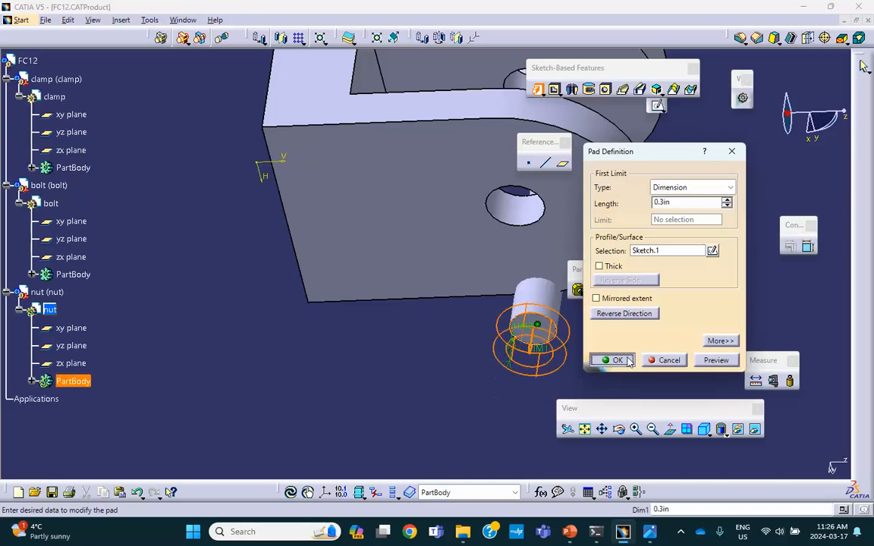
{"action": "middle_click_drag", "start_coordinate": [534, 212], "coordinate": [494, 329]}
{"action": "double_click", "coordinate": [28, 60]}
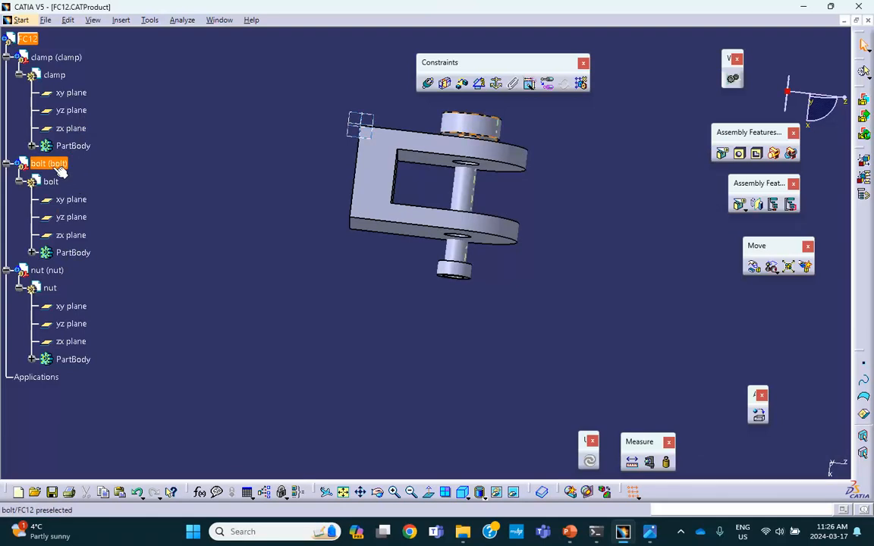
Save the FC12 product, agreeing to save its dependent documents as well.
{"action": "left_click", "coordinate": [51, 495]}
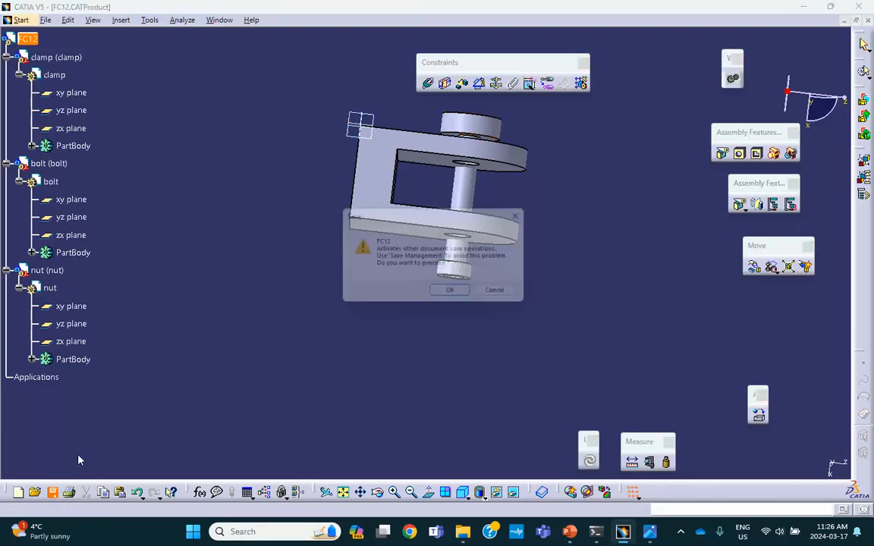
{"action": "left_click", "coordinate": [455, 296]}
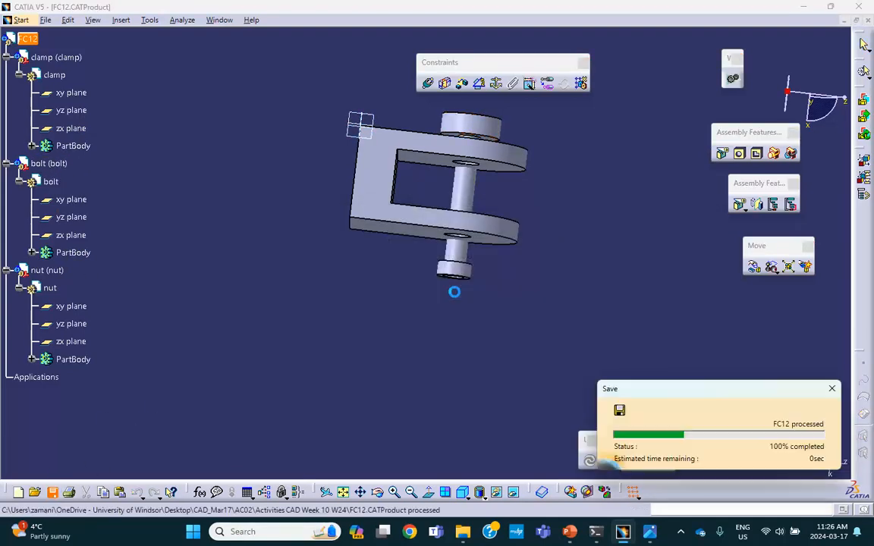
Apply a Fix constraint to the clamp to lock its position in the assembly.
{"action": "middle_click_drag", "start_coordinate": [267, 213], "coordinate": [402, 200]}
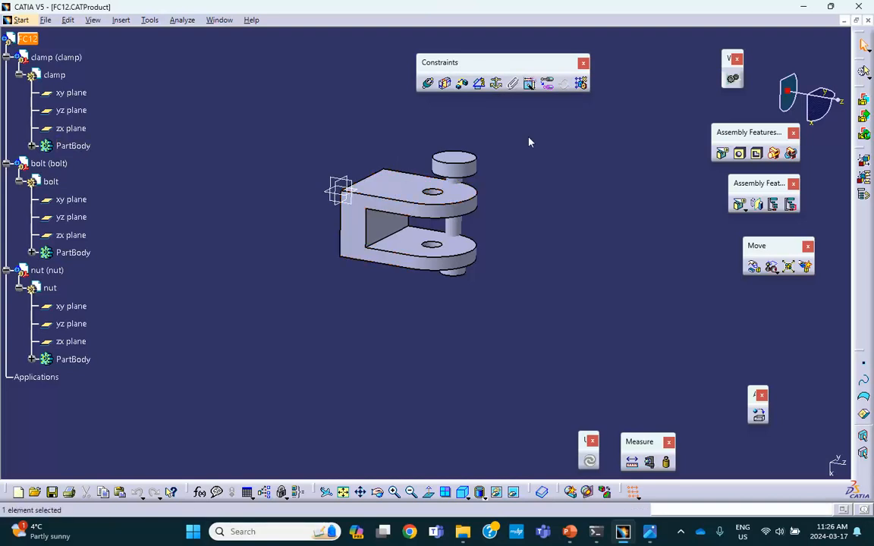
{"action": "left_click", "coordinate": [496, 84]}
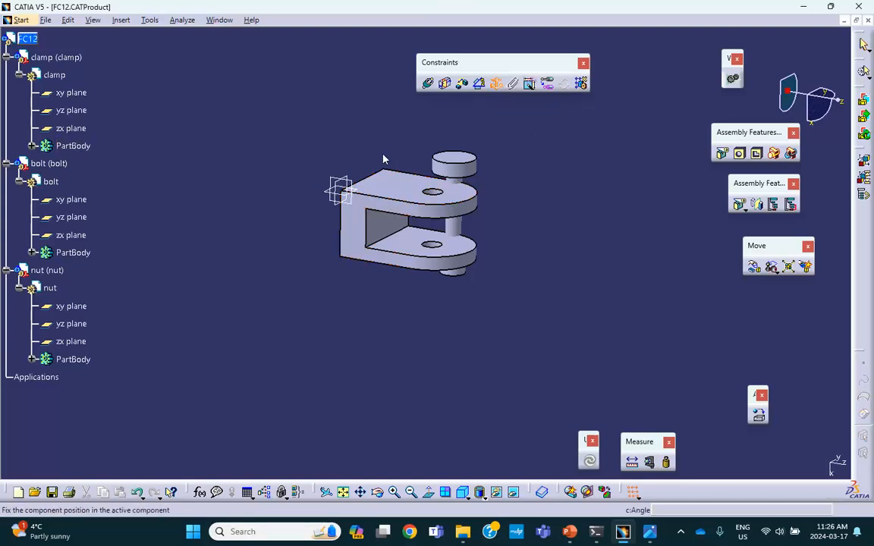
{"action": "left_click", "coordinate": [390, 195]}
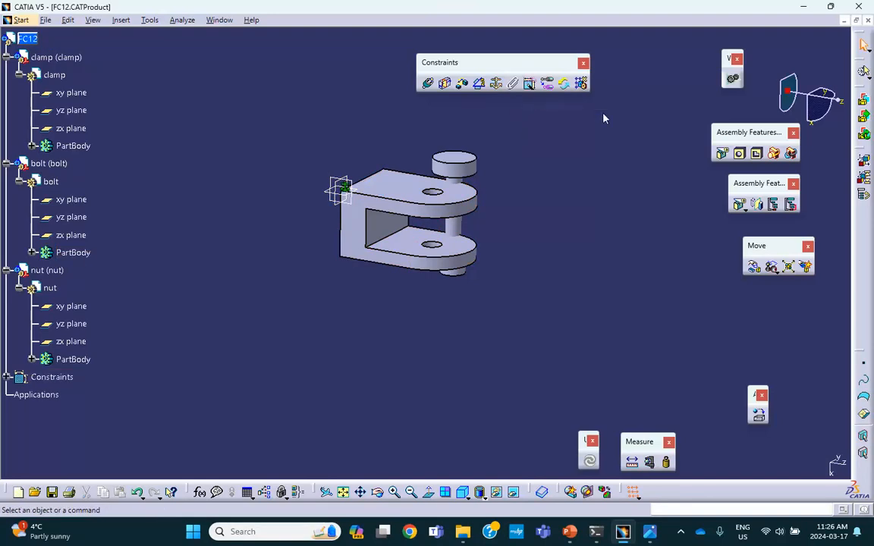
Rotate the bolt and the nut about the Y axis with the Manipulation tool to take them out of the clamp.
{"action": "left_click", "coordinate": [754, 266]}
{"action": "left_click_drag", "start_coordinate": [473, 163], "coordinate": [493, 178]}
{"action": "left_click_drag", "start_coordinate": [463, 280], "coordinate": [540, 251]}
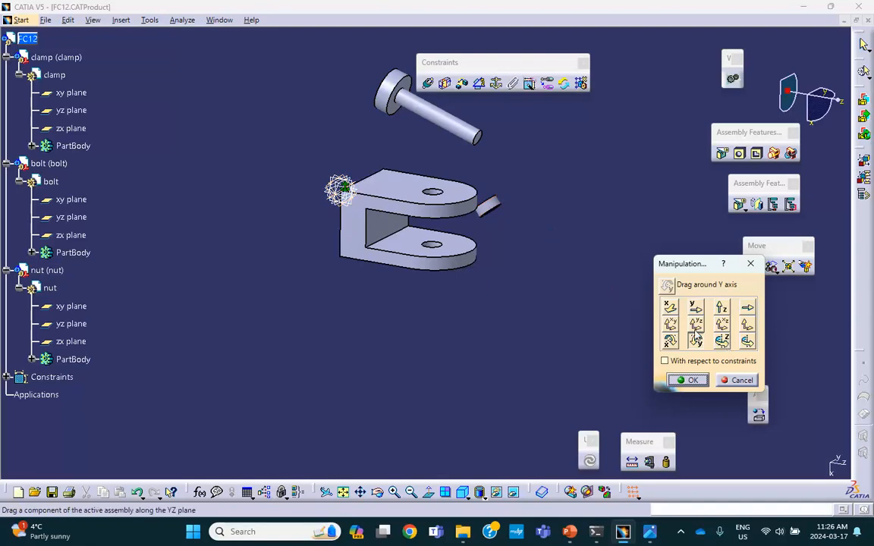
Shift the bolt and the nut along the X axis and adjust the bolt along the Y axis.
{"action": "left_click", "coordinate": [669, 307]}
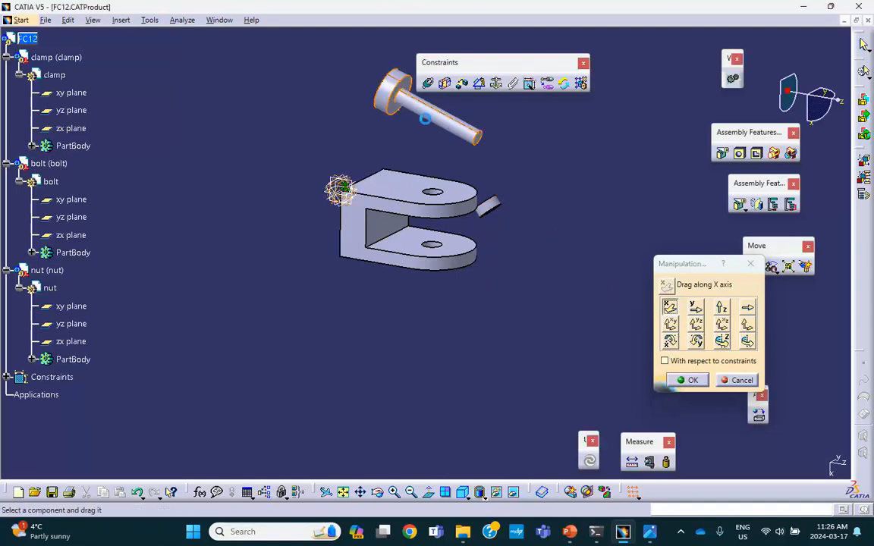
{"action": "left_click_drag", "start_coordinate": [424, 116], "coordinate": [378, 107]}
{"action": "left_click_drag", "start_coordinate": [502, 209], "coordinate": [565, 175]}
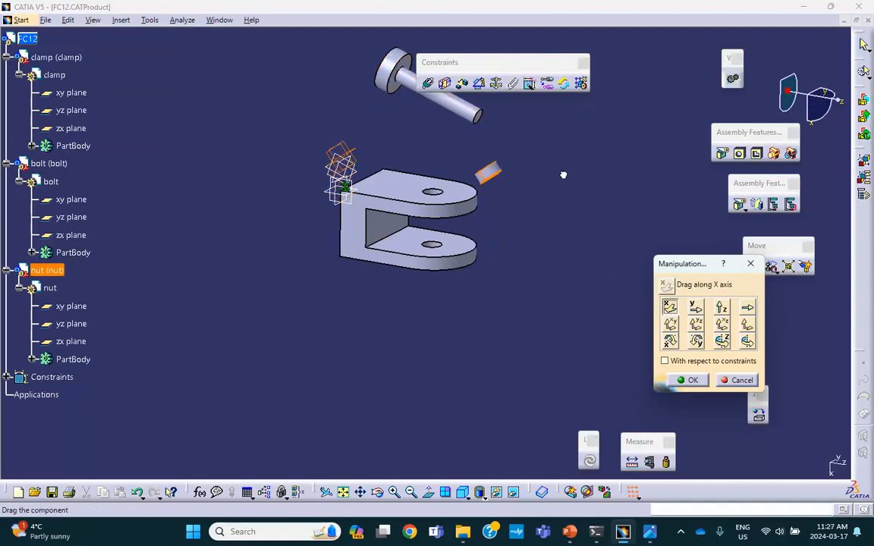
{"action": "left_click", "coordinate": [694, 308]}
{"action": "left_click_drag", "start_coordinate": [422, 108], "coordinate": [381, 137]}
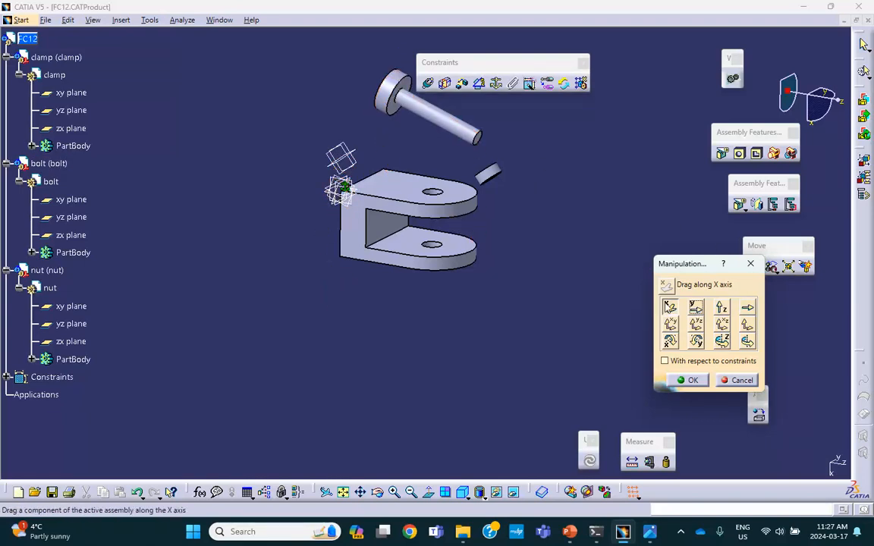
Move the bolt and the nut in opposite directions along the Z axis, clear of the clamp, and finish the manipulation.
{"action": "left_click", "coordinate": [722, 307]}
{"action": "left_click_drag", "start_coordinate": [442, 120], "coordinate": [308, 130]}
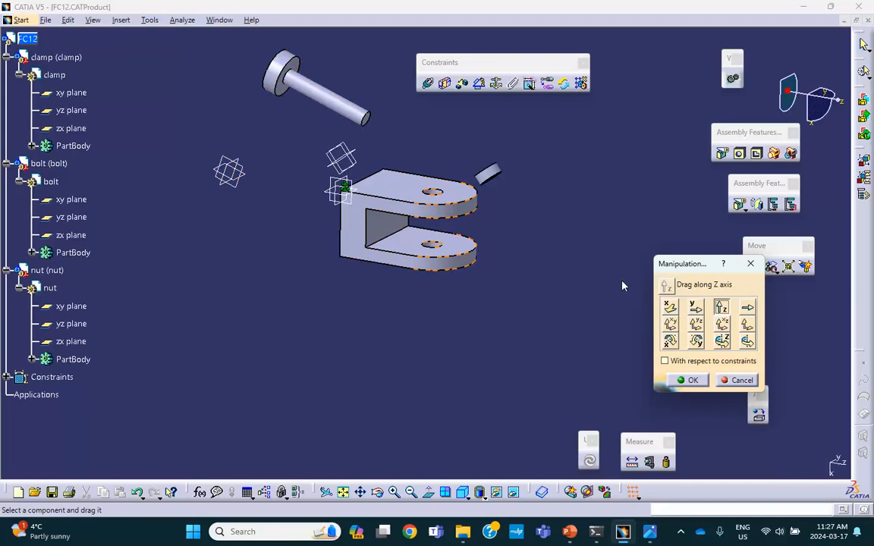
{"action": "left_click_drag", "start_coordinate": [494, 176], "coordinate": [599, 238]}
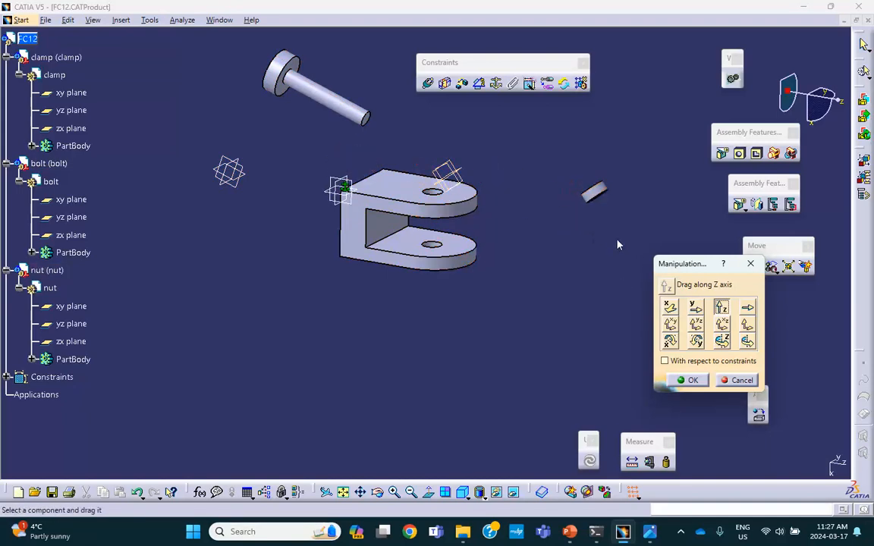
{"action": "left_click", "coordinate": [694, 380]}
Make the bolt's shank axis coincident with the axis of the clamp's upper hole and update the assembly.
{"action": "middle_click_drag", "start_coordinate": [543, 211], "coordinate": [490, 228], "text": "ctrl"}
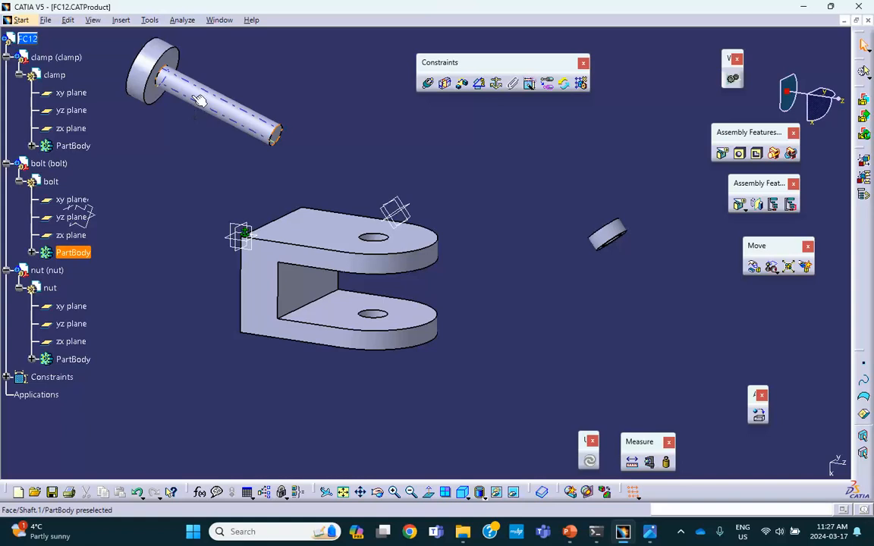
{"action": "left_click", "coordinate": [428, 81]}
{"action": "left_click", "coordinate": [209, 100]}
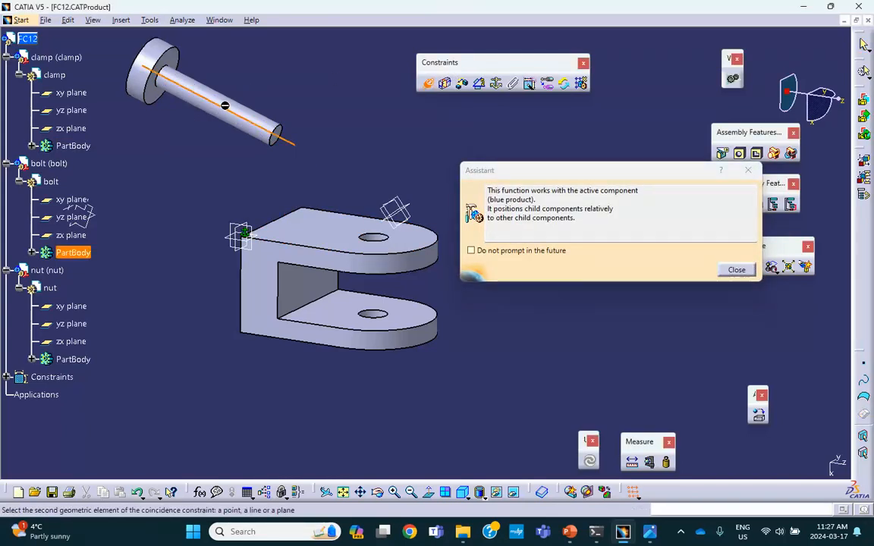
{"action": "left_click", "coordinate": [372, 238]}
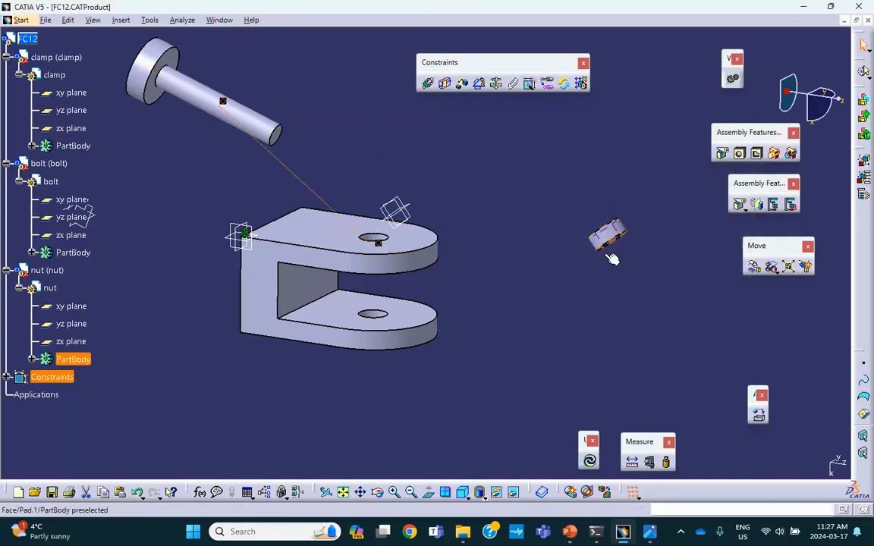
{"action": "left_click", "coordinate": [590, 462]}
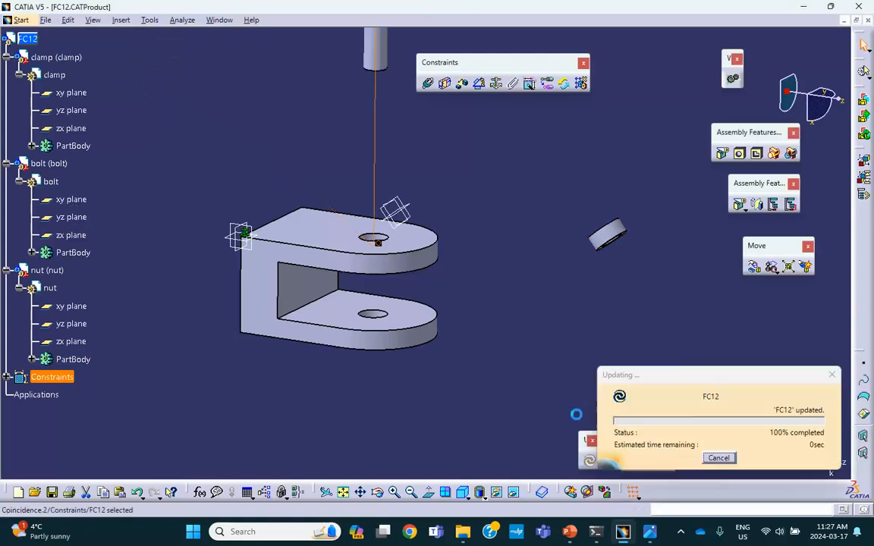
Make the underside of the bolt head coincident with the clamp's top face using Opposite orientation, and update the assembly.
{"action": "middle_click_drag", "start_coordinate": [507, 212], "coordinate": [408, 138]}
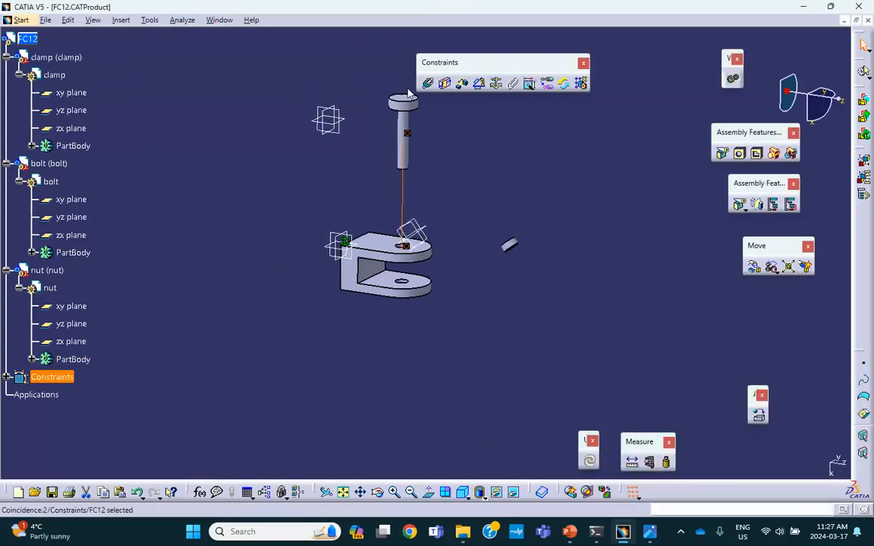
{"action": "middle_click_drag", "start_coordinate": [405, 377], "coordinate": [446, 116]}
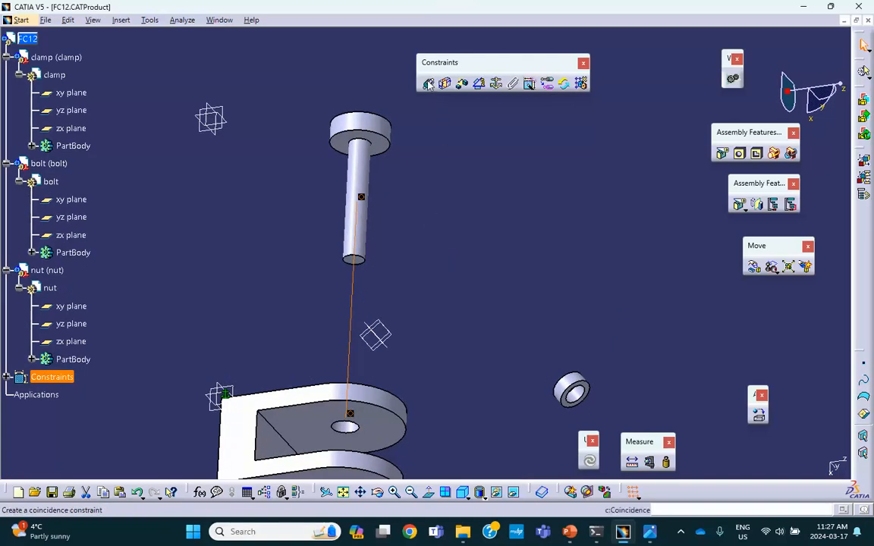
{"action": "left_click", "coordinate": [431, 85]}
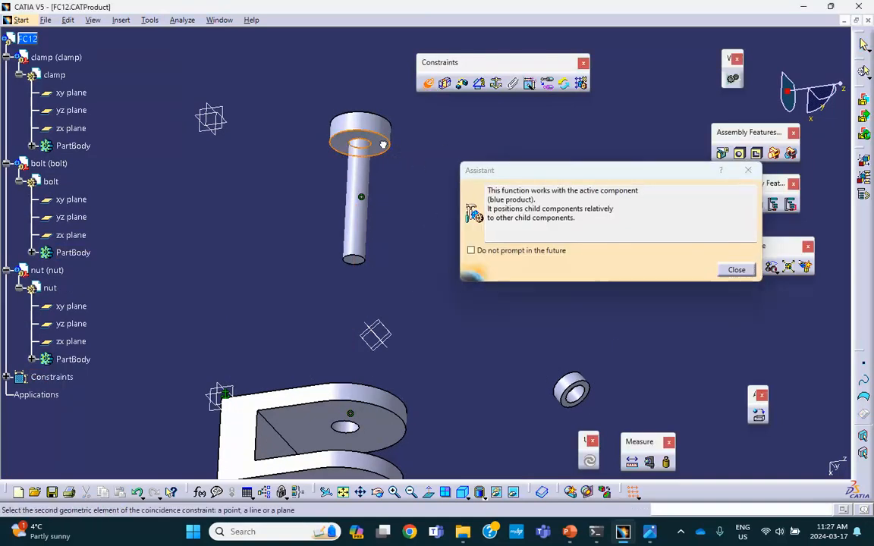
{"action": "middle_click_drag", "start_coordinate": [362, 112], "coordinate": [379, 357]}
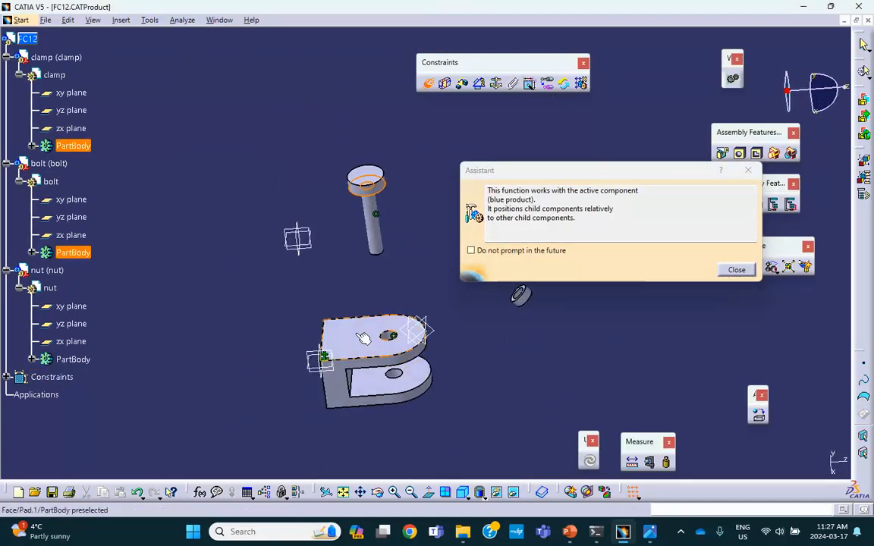
{"action": "left_click", "coordinate": [379, 373]}
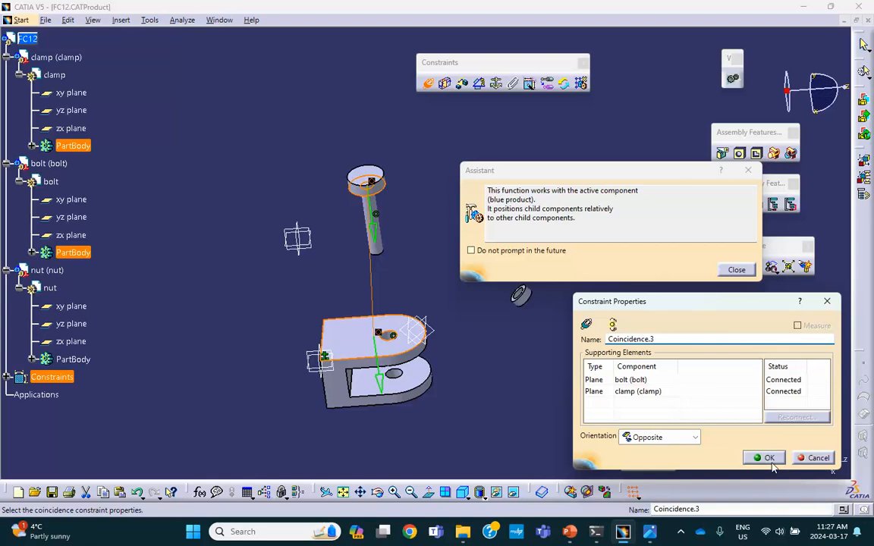
{"action": "left_click", "coordinate": [766, 458]}
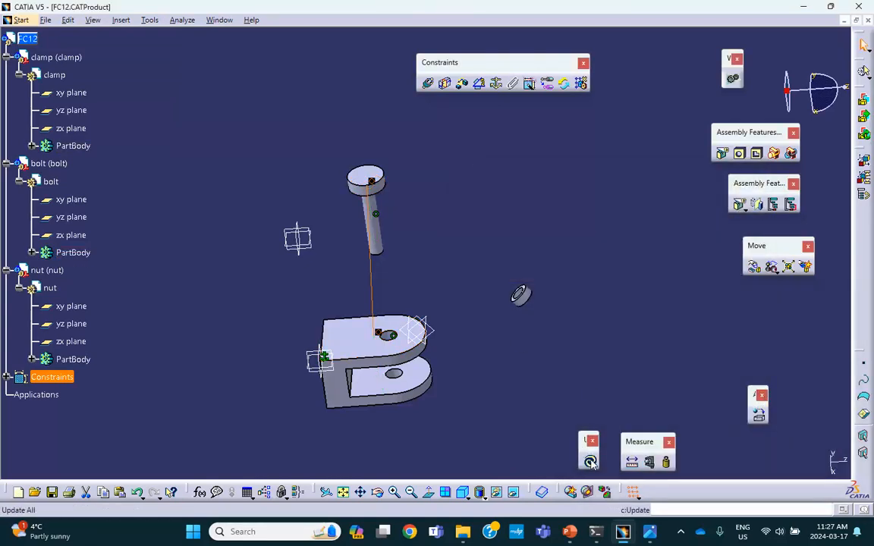
{"action": "left_click", "coordinate": [590, 461]}
Add a coincidence constraint between the bolt's shank axis and the nut's axis.
{"action": "middle_click_drag", "start_coordinate": [456, 379], "coordinate": [410, 195]}
{"action": "middle_click_drag", "start_coordinate": [394, 260], "coordinate": [386, 120]}
{"action": "middle_click_drag", "start_coordinate": [369, 225], "coordinate": [393, 88]}
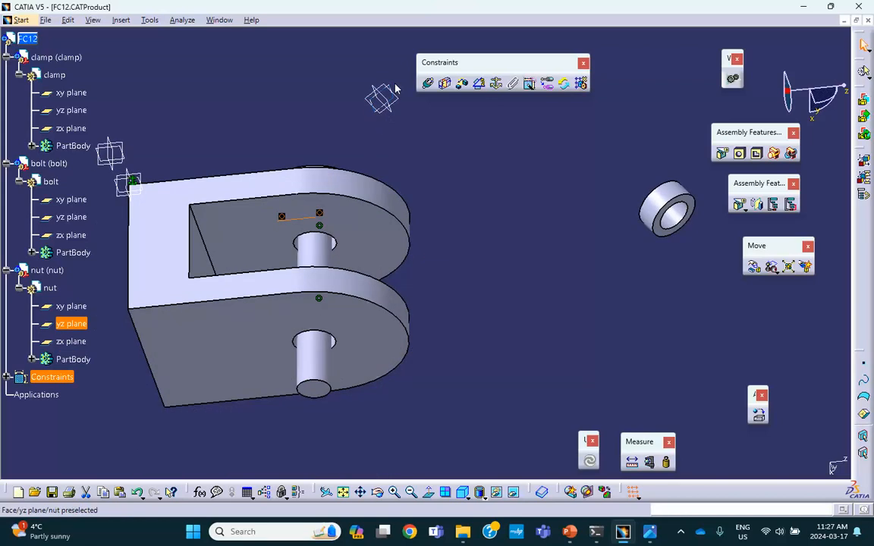
{"action": "left_click", "coordinate": [427, 83]}
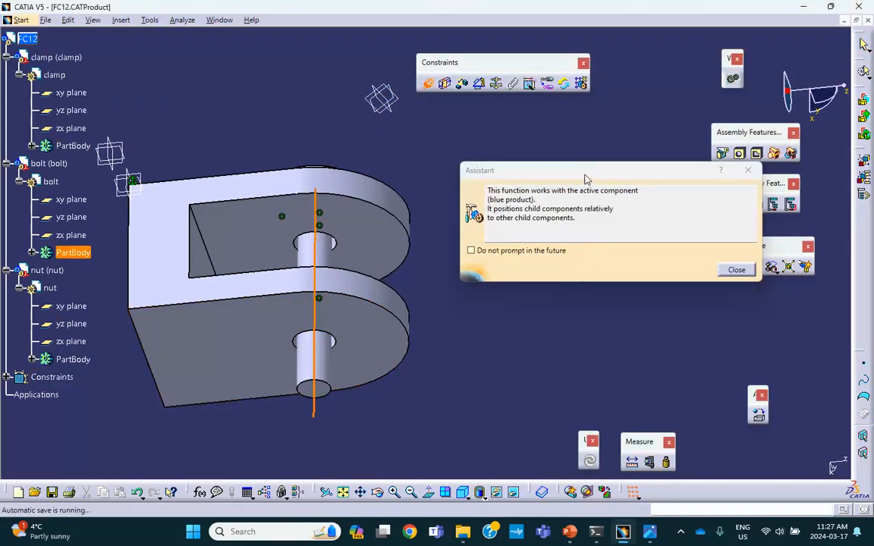
{"action": "left_click", "coordinate": [661, 202]}
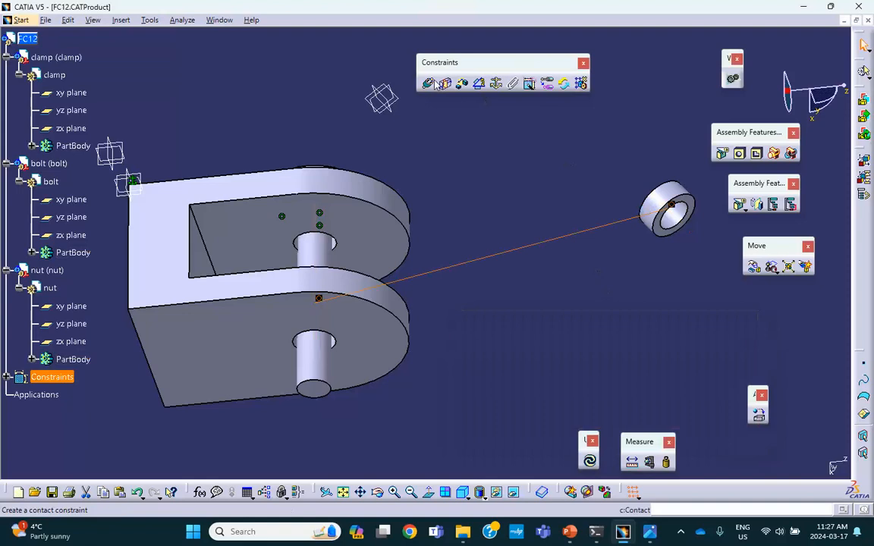
Make the clamp's bottom face coincident with the nut's flat end face using Same orientation, and update the assembly.
{"action": "left_click", "coordinate": [429, 85]}
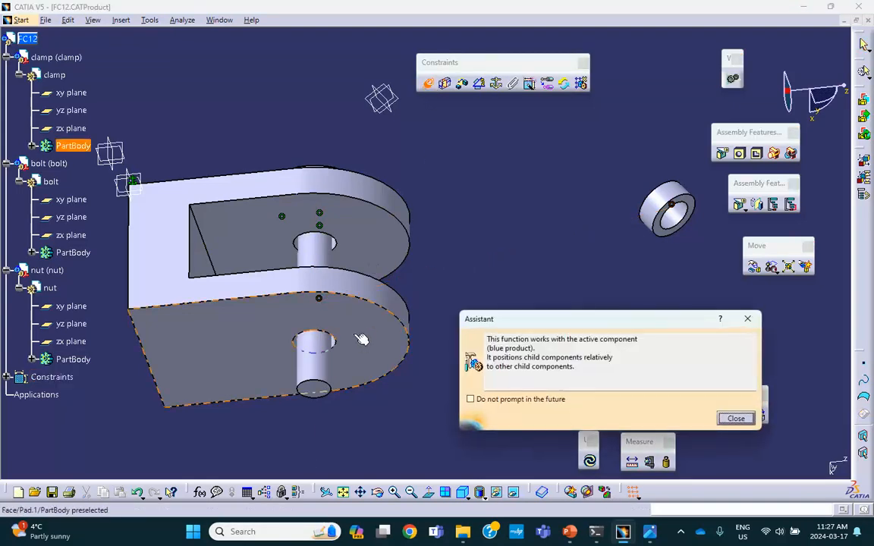
{"action": "left_click", "coordinate": [365, 335]}
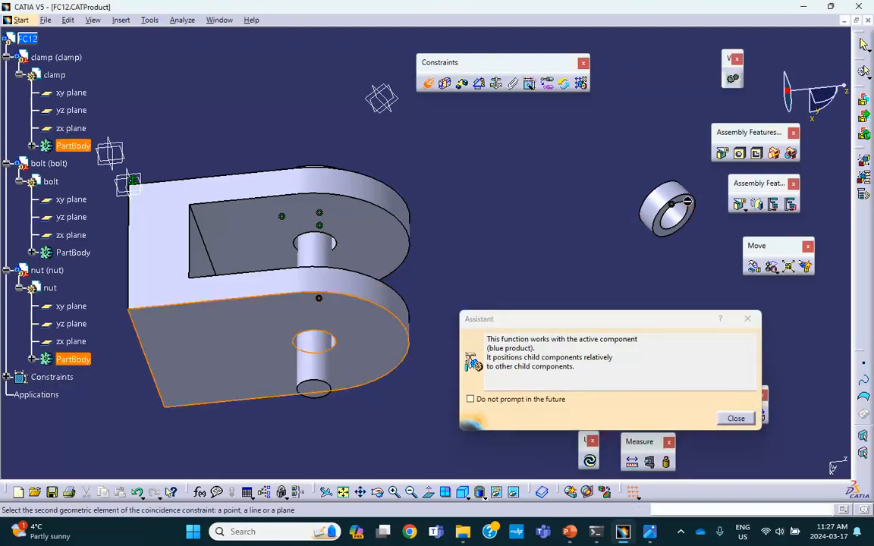
{"action": "left_click", "coordinate": [674, 206]}
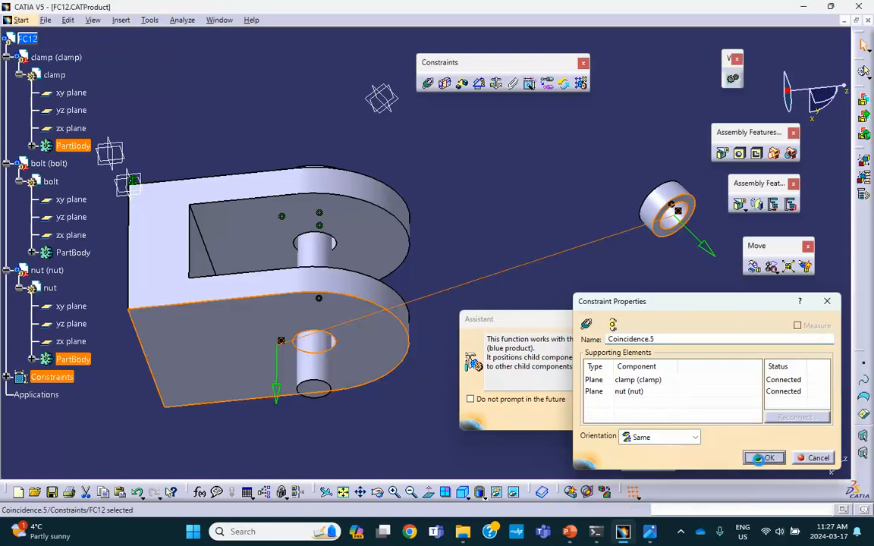
{"action": "left_click", "coordinate": [763, 458]}
{"action": "left_click", "coordinate": [591, 463]}
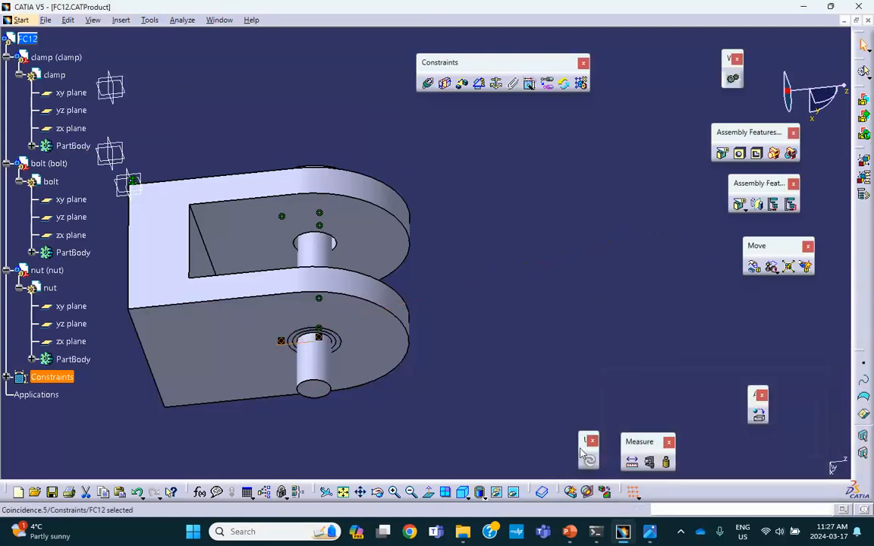
Reverse the direction of the clamp-nut face coincidence so the nut flips outside the clamp, update the assembly and select the FC12 product.
{"action": "middle_click_drag", "start_coordinate": [175, 202], "coordinate": [256, 144]}
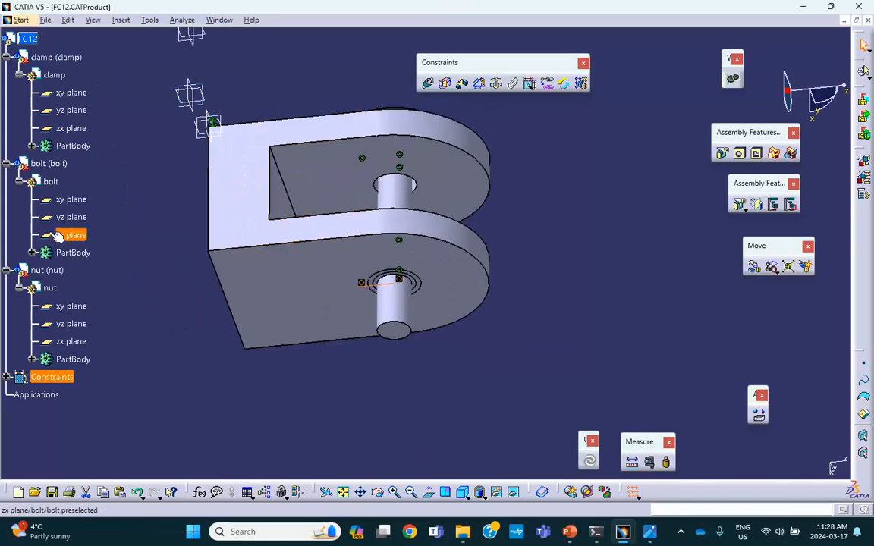
{"action": "scroll", "coordinate": [7, 289], "scroll_direction": "down", "scroll_amount": 2}
{"action": "left_click", "coordinate": [16, 287]}
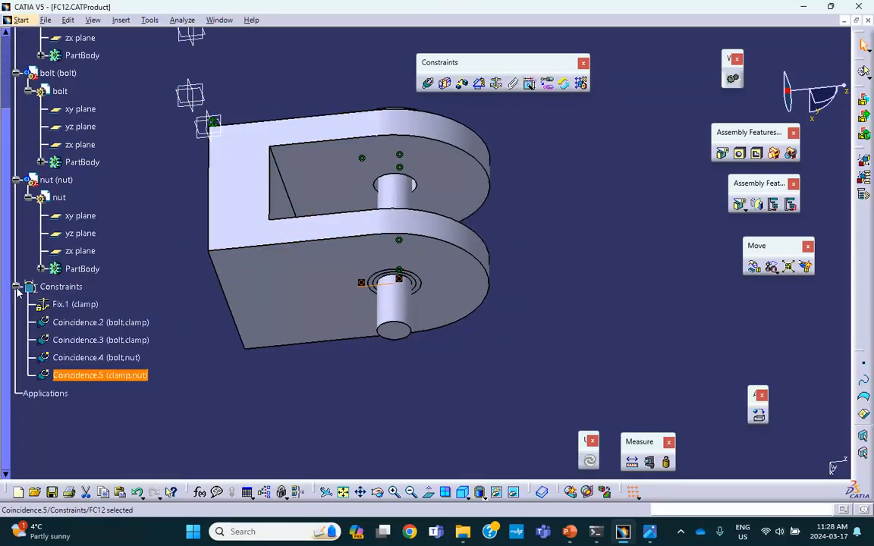
{"action": "double_click", "coordinate": [75, 375]}
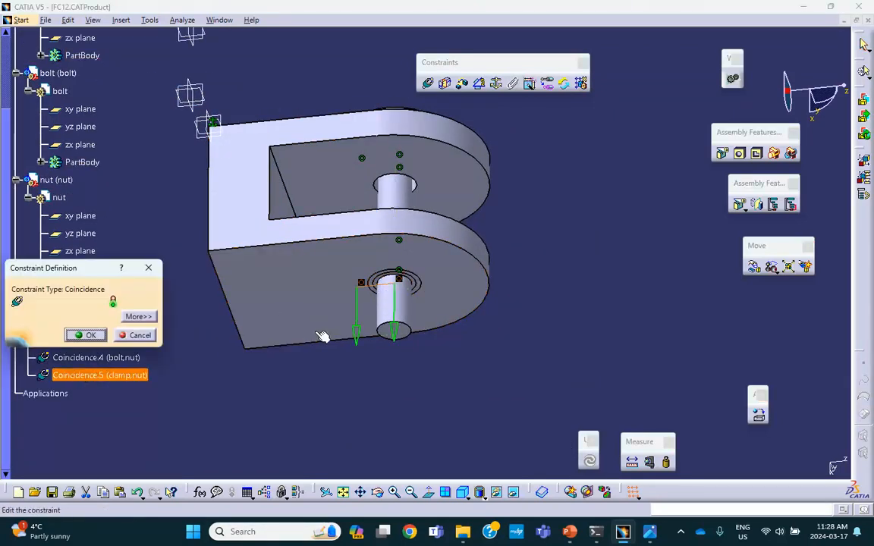
{"action": "left_click", "coordinate": [356, 331]}
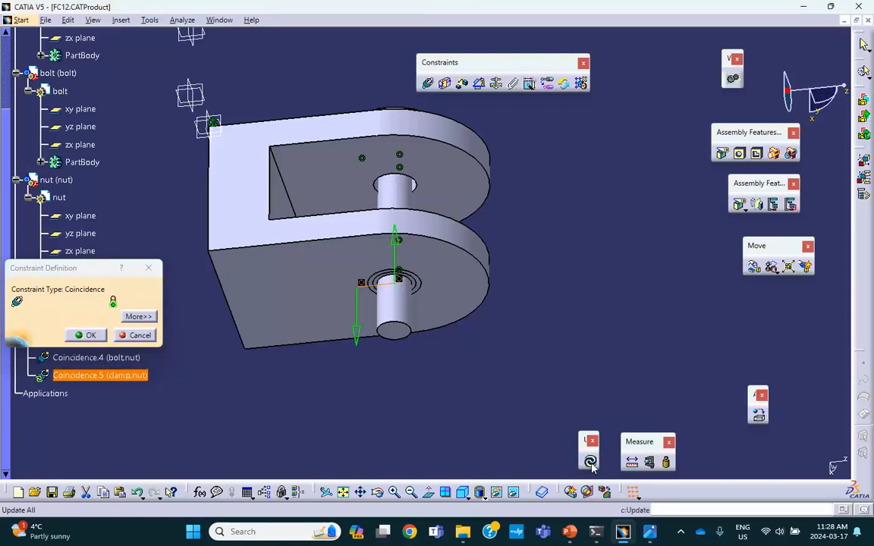
{"action": "left_click", "coordinate": [85, 335]}
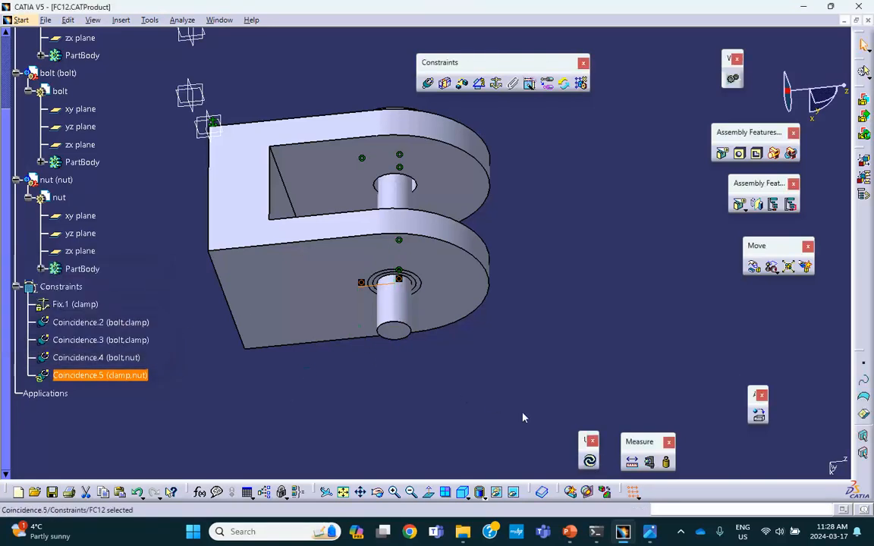
{"action": "left_click", "coordinate": [590, 461]}
{"action": "middle_click_drag", "start_coordinate": [421, 241], "coordinate": [478, 292]}
{"action": "scroll", "coordinate": [476, 292], "scroll_direction": "up", "scroll_amount": 1}
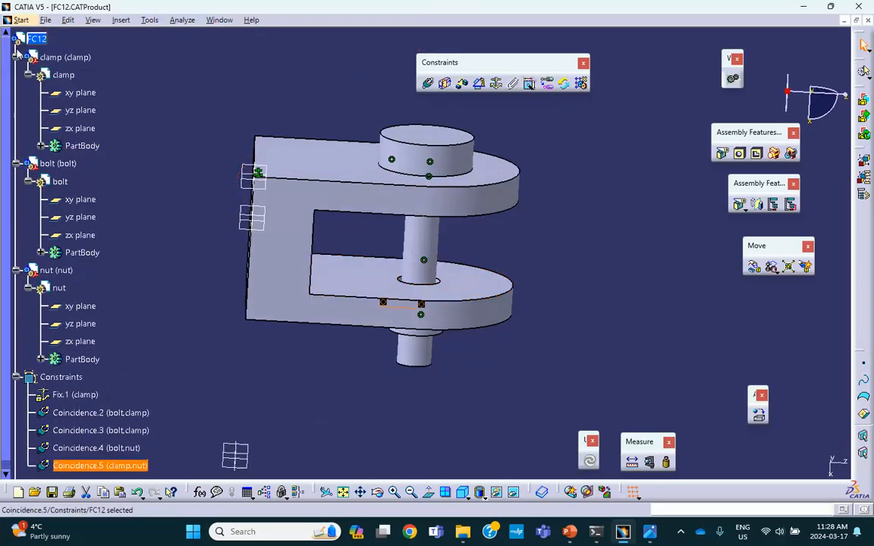
{"action": "left_click", "coordinate": [35, 38]}
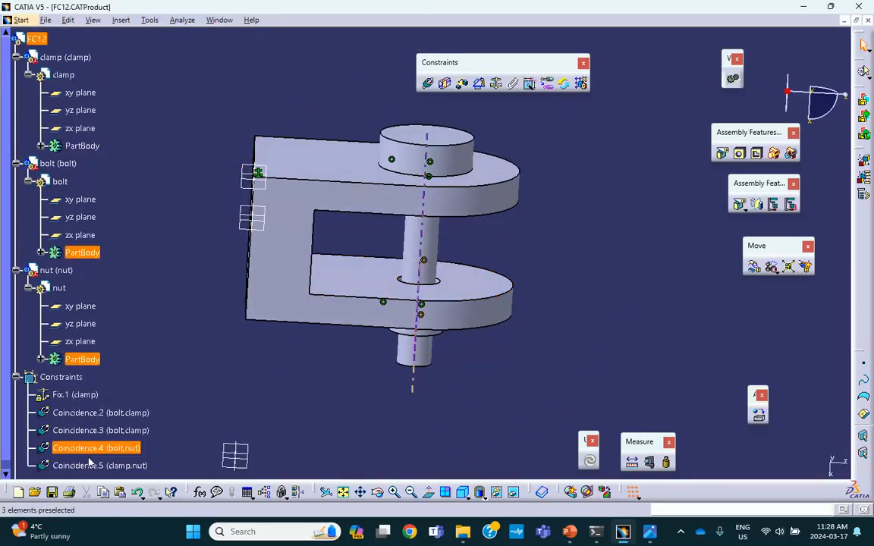
Save the FC12 assembly.
{"action": "left_click", "coordinate": [52, 492]}
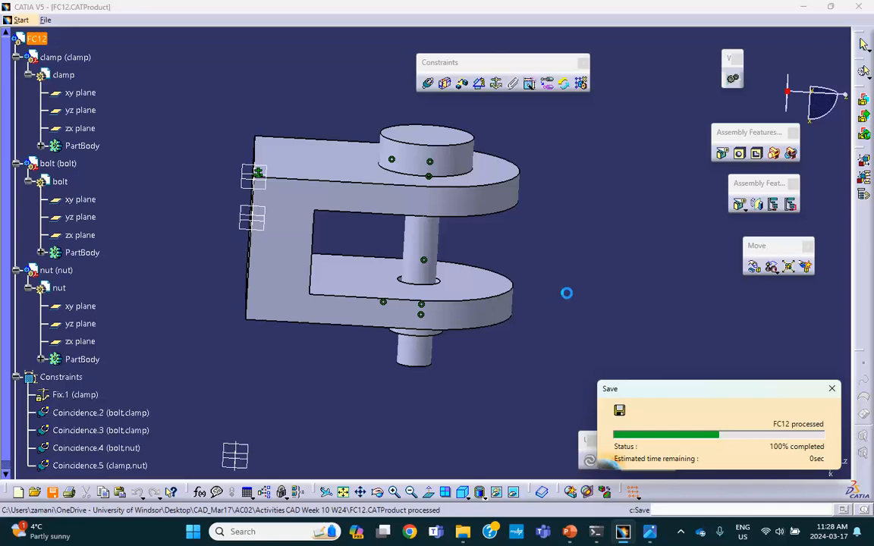
{"action": "middle_click_drag", "start_coordinate": [338, 111], "coordinate": [536, 202]}
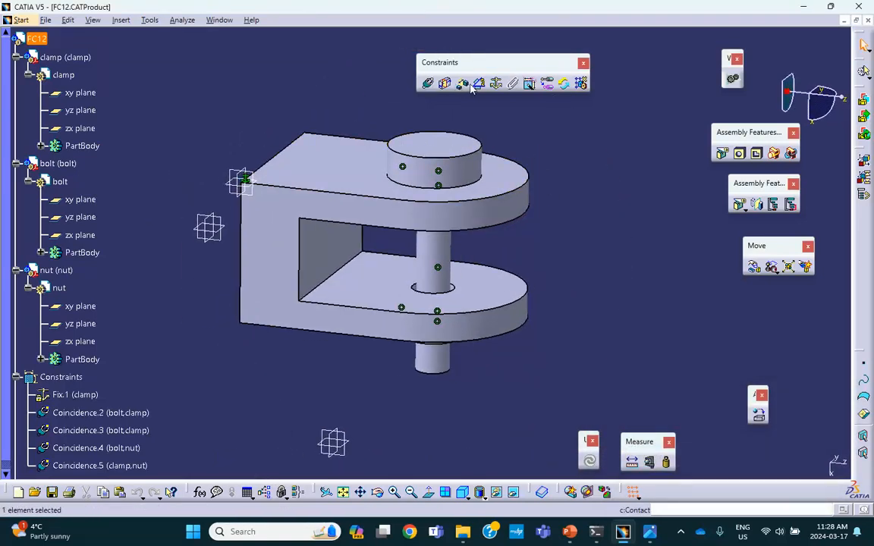
{"action": "left_click", "coordinate": [520, 338]}
Manipulate the bolt without respecting constraints, rotating it around the Z axis and moving it along the X axis out of the clamp.
{"action": "left_click", "coordinate": [754, 266]}
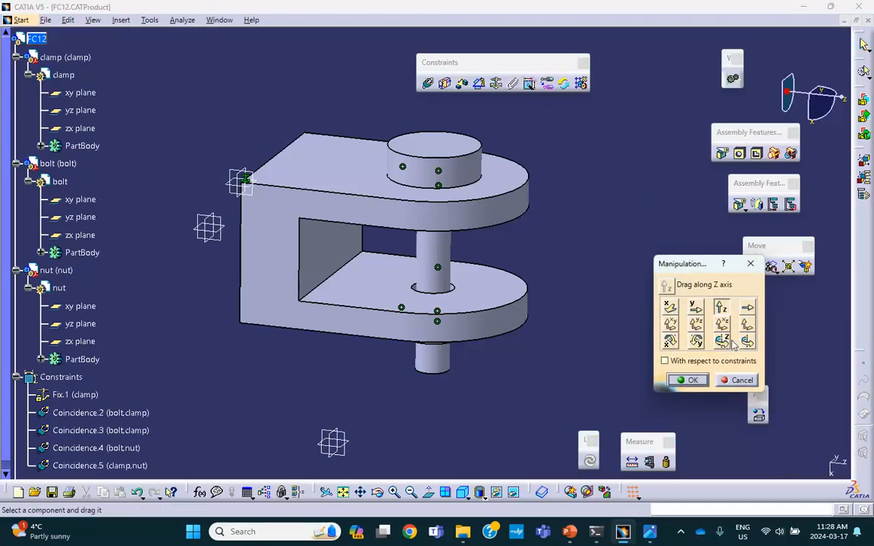
{"action": "left_click", "coordinate": [721, 340]}
{"action": "left_click_drag", "start_coordinate": [390, 156], "coordinate": [566, 143]}
{"action": "left_click", "coordinate": [695, 306]}
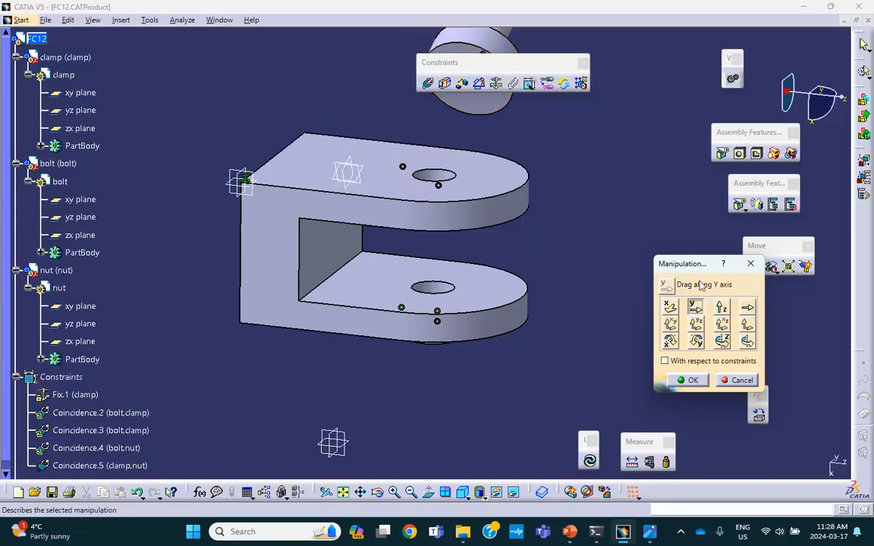
{"action": "left_click", "coordinate": [671, 307]}
{"action": "left_click_drag", "start_coordinate": [488, 90], "coordinate": [648, 379]}
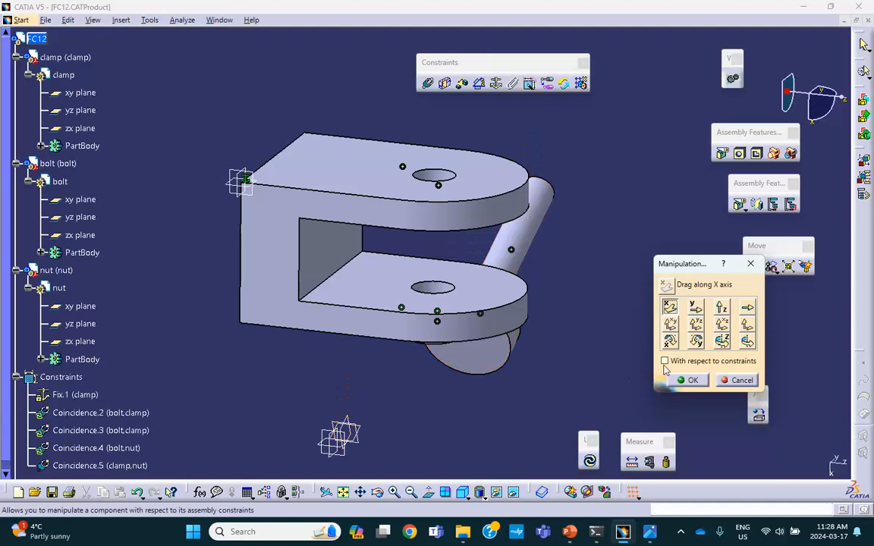
Pull the nut away below the clamp along the X axis, switch to rotation around the Y axis and finish the manipulation.
{"action": "middle_click_drag", "start_coordinate": [363, 343], "coordinate": [367, 222]}
{"action": "middle_click_drag", "start_coordinate": [475, 245], "coordinate": [460, 159]}
{"action": "left_click_drag", "start_coordinate": [461, 160], "coordinate": [411, 276]}
{"action": "left_click", "coordinate": [696, 342]}
{"action": "middle_click_drag", "start_coordinate": [426, 162], "coordinate": [387, 340]}
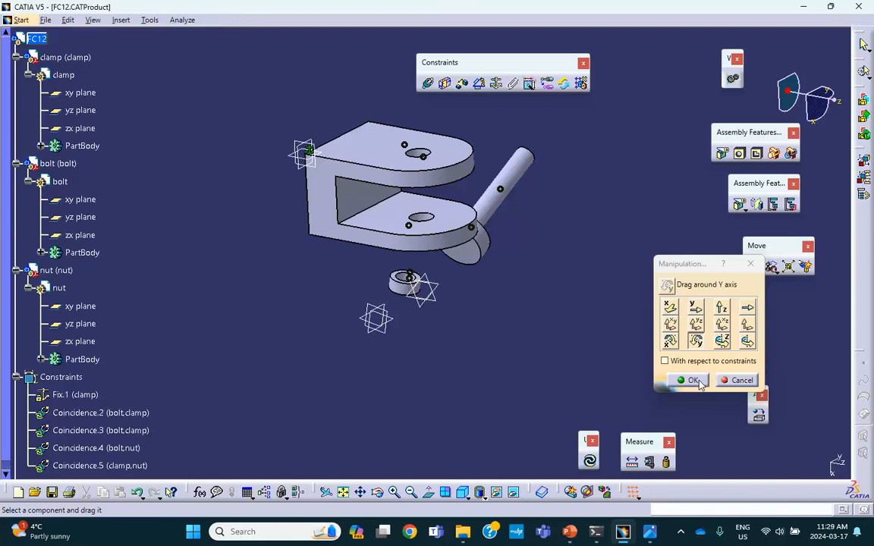
{"action": "left_click", "coordinate": [698, 382]}
Update the assembly to bring the bolt and nut back to their constrained positions, and review the listed constraints.
{"action": "middle_click_drag", "start_coordinate": [579, 218], "coordinate": [577, 379]}
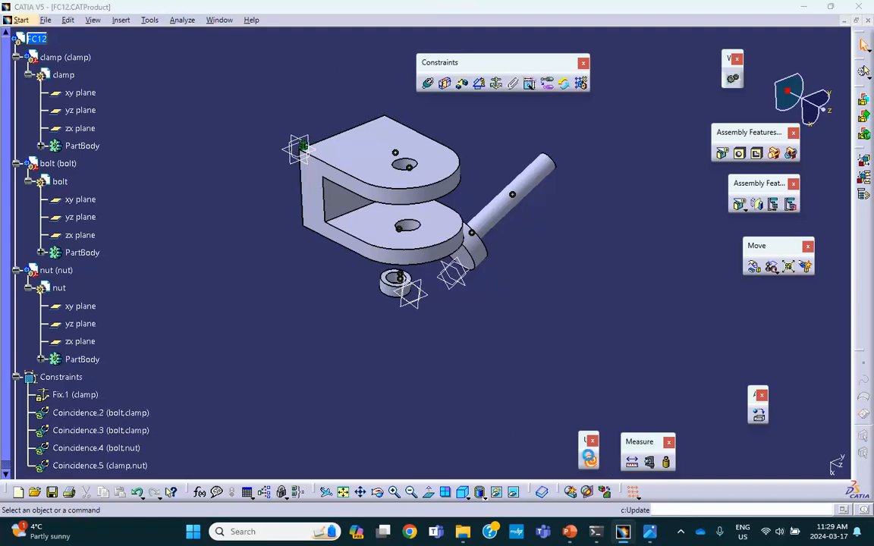
{"action": "left_click", "coordinate": [590, 462]}
{"action": "middle_click_drag", "start_coordinate": [506, 355], "coordinate": [409, 313]}
{"action": "scroll", "coordinate": [120, 223], "scroll_direction": "down", "scroll_amount": 5}
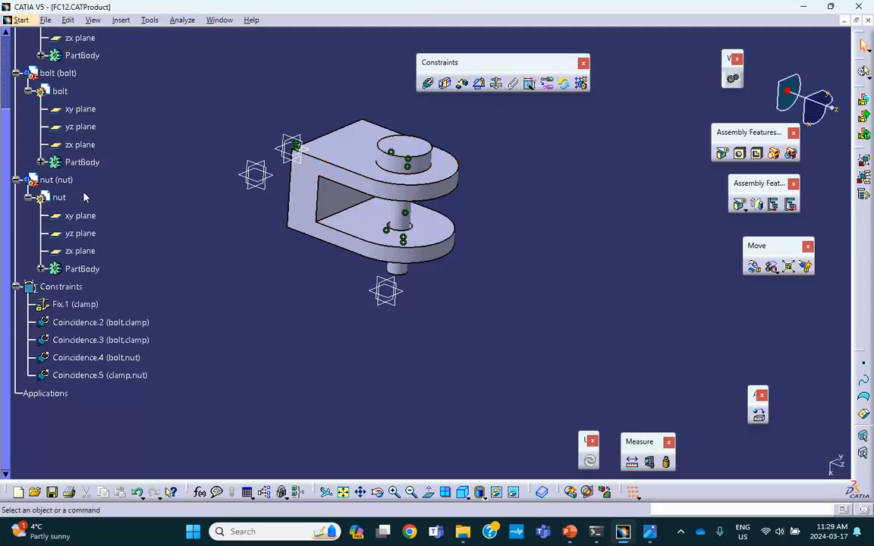
{"action": "scroll", "coordinate": [89, 200], "scroll_direction": "up", "scroll_amount": 2}
{"action": "scroll", "coordinate": [90, 205], "scroll_direction": "down", "scroll_amount": 2}
{"action": "middle_click_drag", "start_coordinate": [406, 169], "coordinate": [370, 137]}
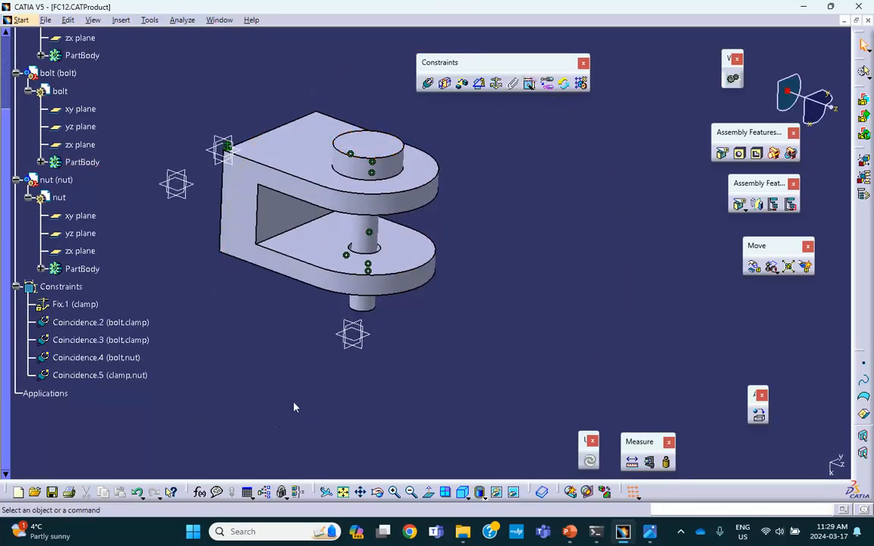